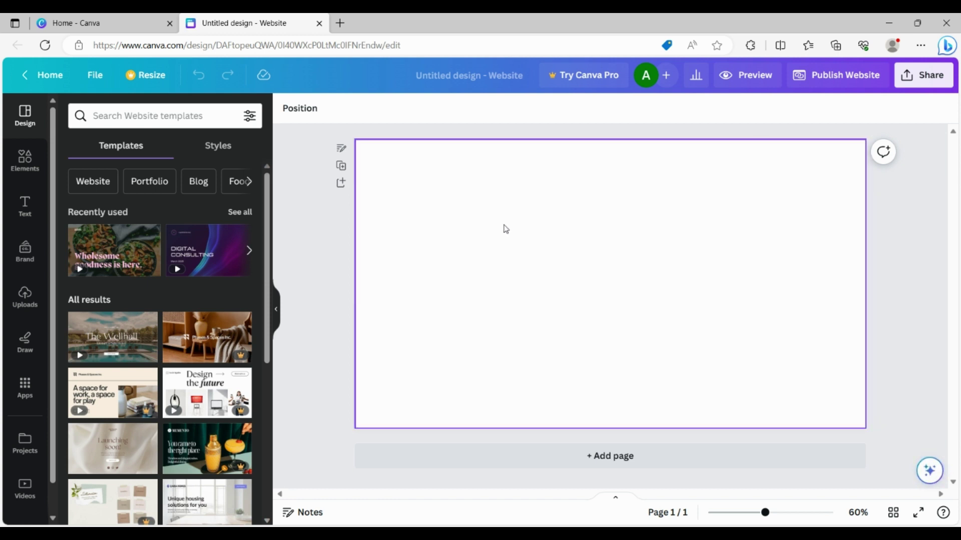
Show the website templates in the Blog category.
scroll(253, 230, down, 1)
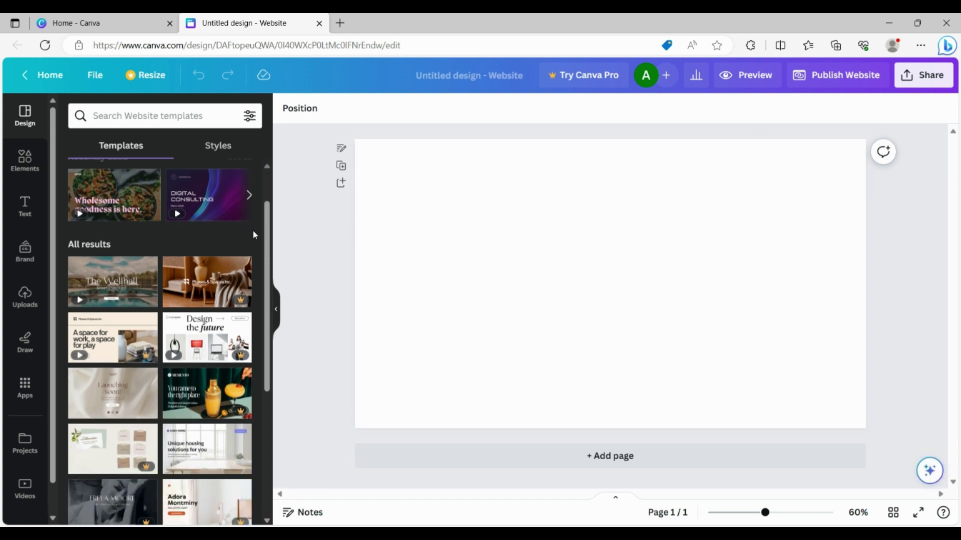
scroll(253, 230, up, 1)
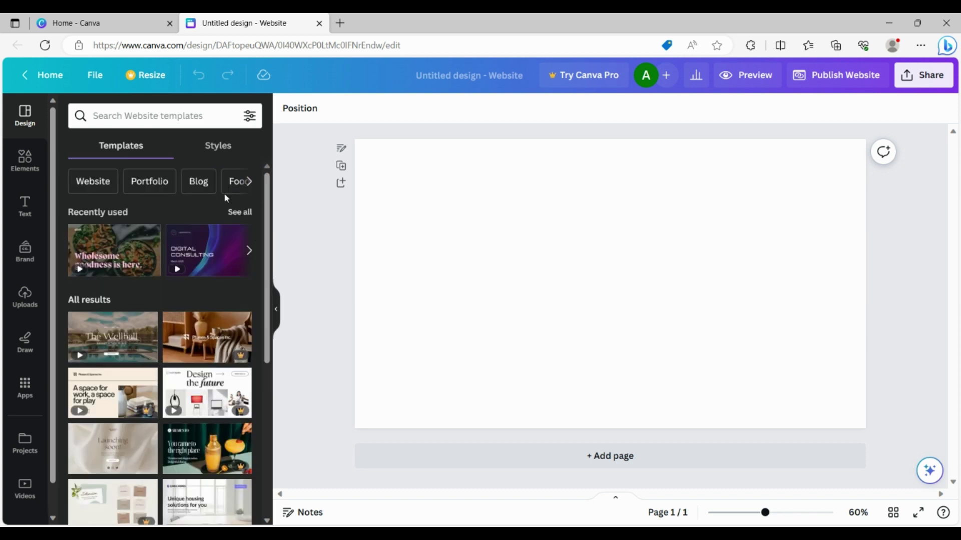
click(199, 181)
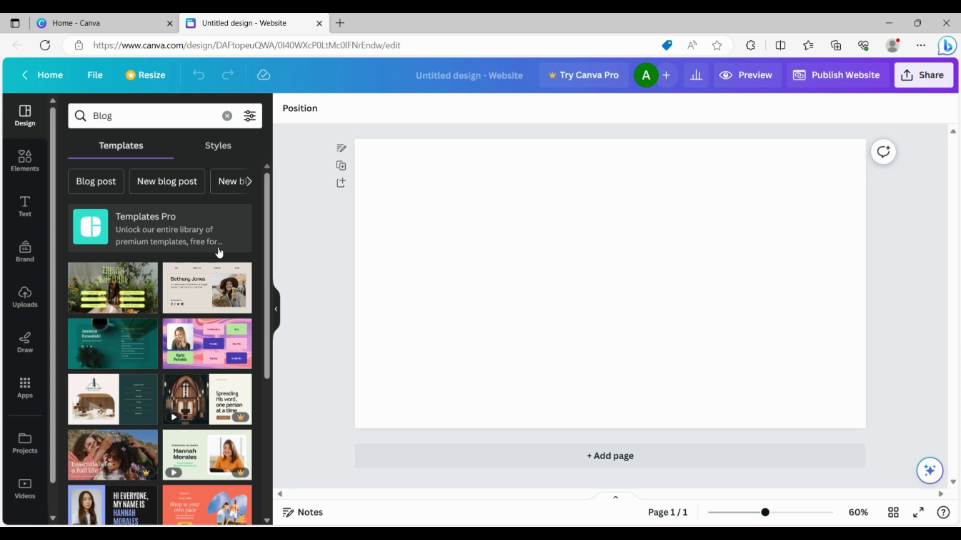
Apply all 6 pages of the template "Personal Brand Portfolio Website in Fuchsia Cream Classy Calligraphy Style" to the design.
scroll(220, 252, down, 5)
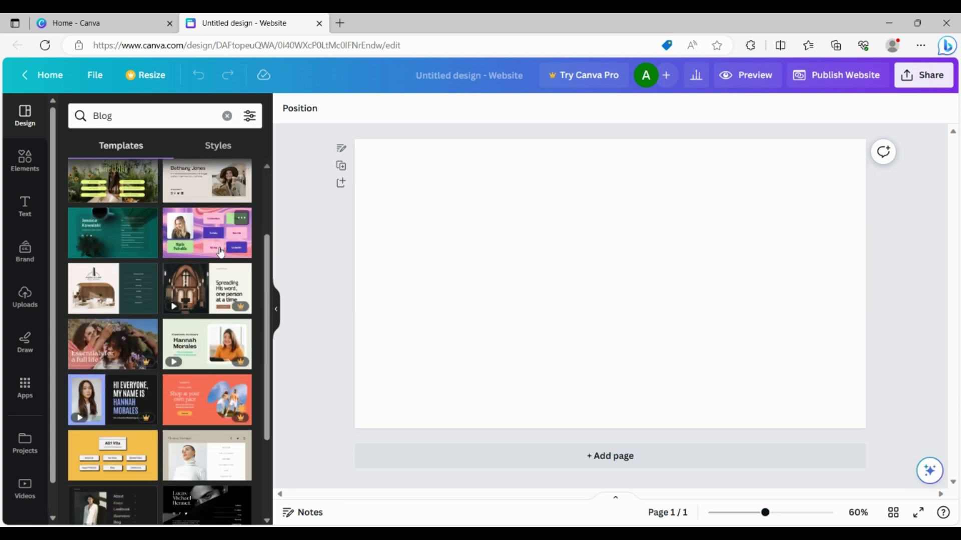
scroll(221, 252, down, 6)
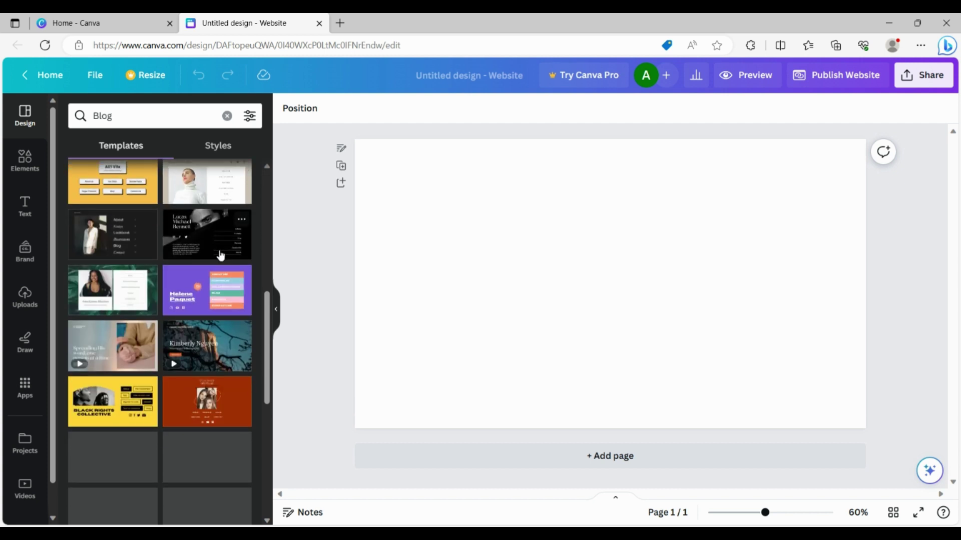
scroll(220, 256, down, 2)
scroll(220, 256, down, 2)
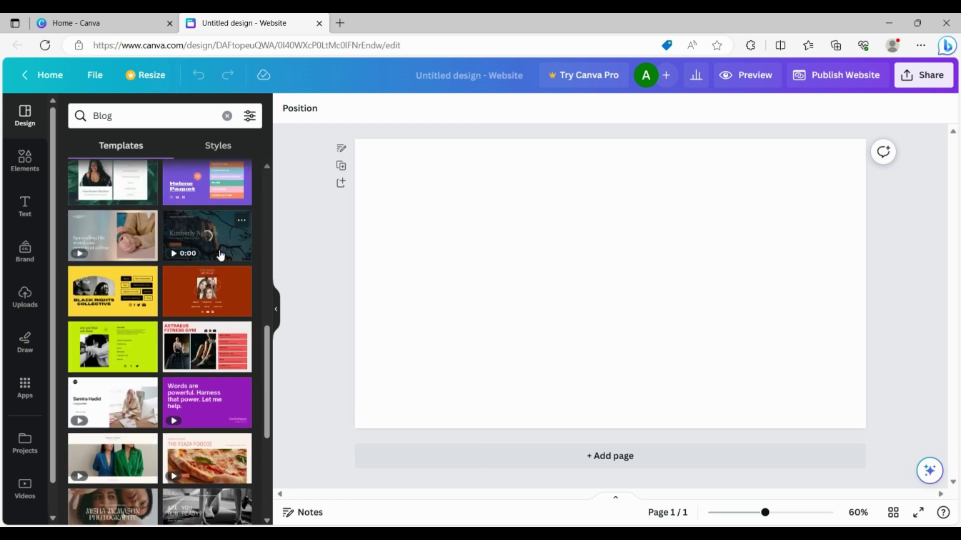
scroll(221, 256, down, 2)
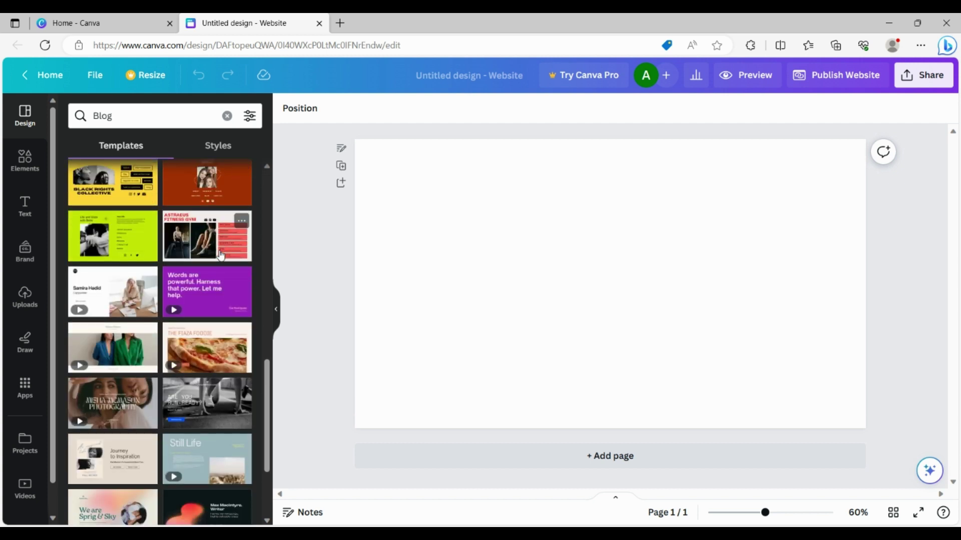
scroll(221, 256, down, 2)
scroll(221, 256, down, 1)
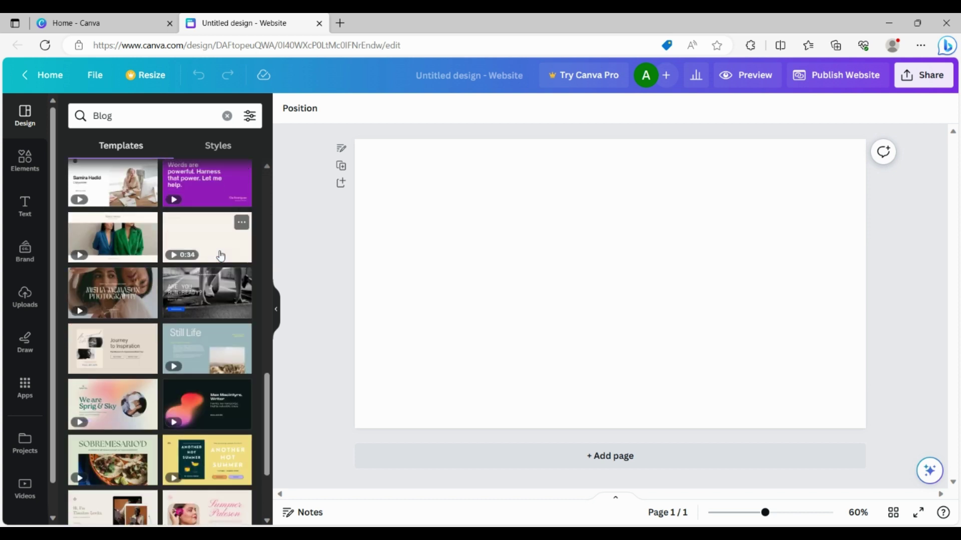
scroll(221, 255, down, 1)
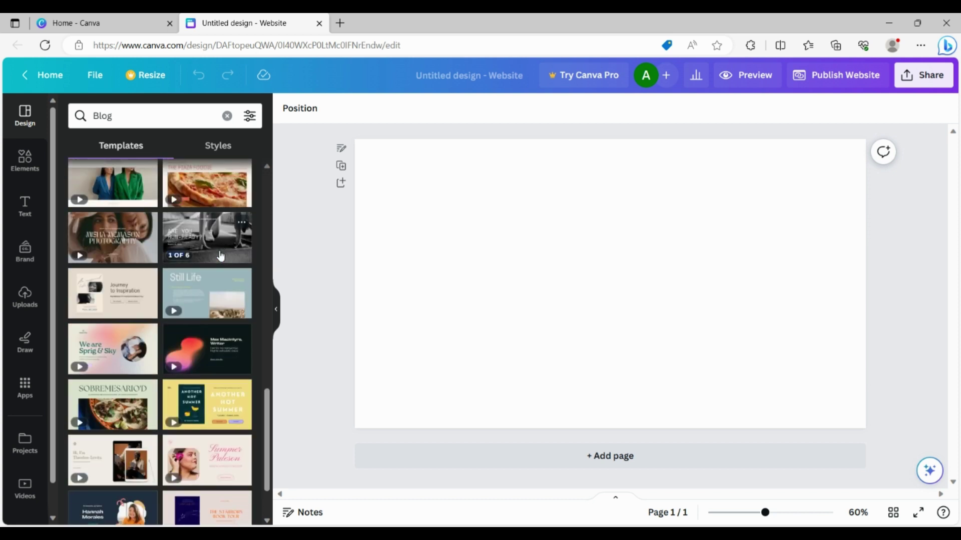
scroll(221, 256, down, 1)
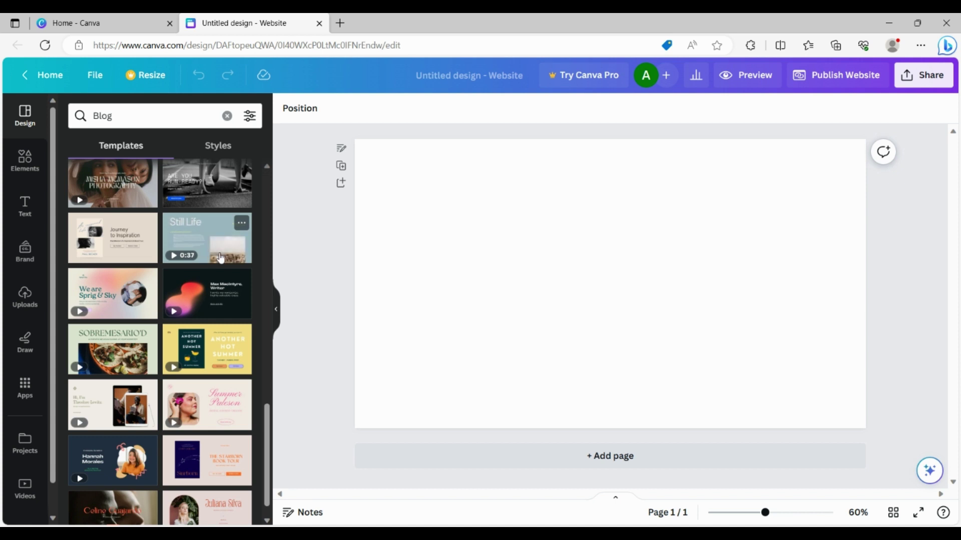
scroll(221, 258, down, 1)
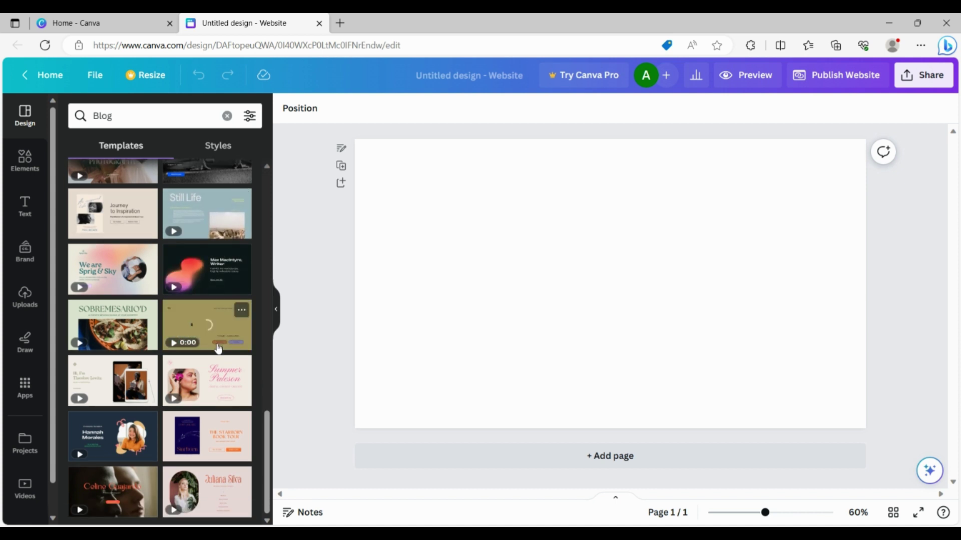
click(212, 380)
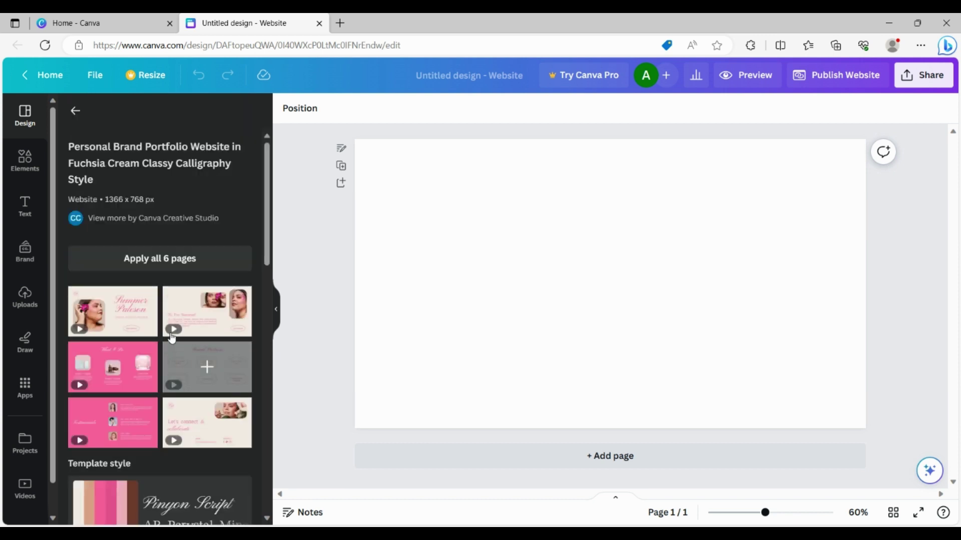
click(169, 265)
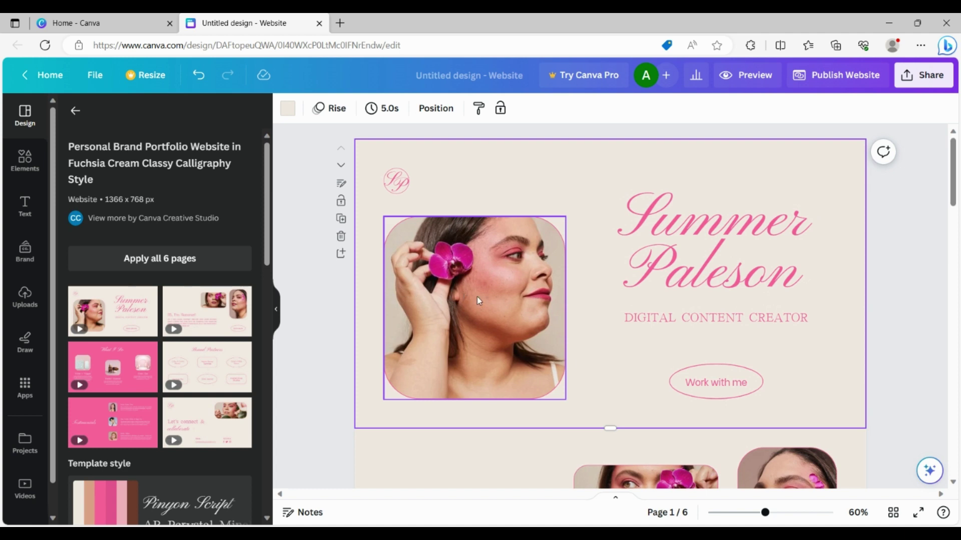
Review the content of all six website pages and return to the first page.
scroll(590, 333, down, 4)
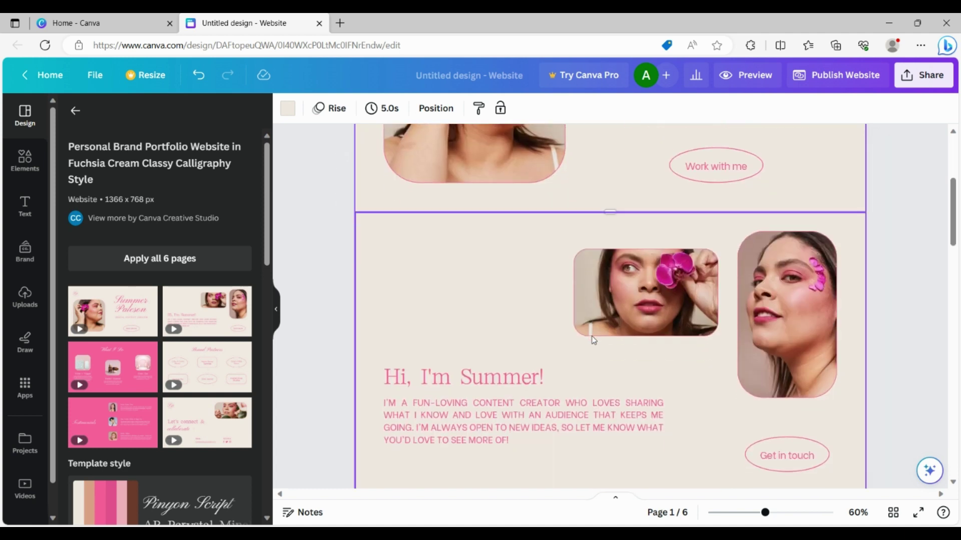
scroll(593, 341, down, 5)
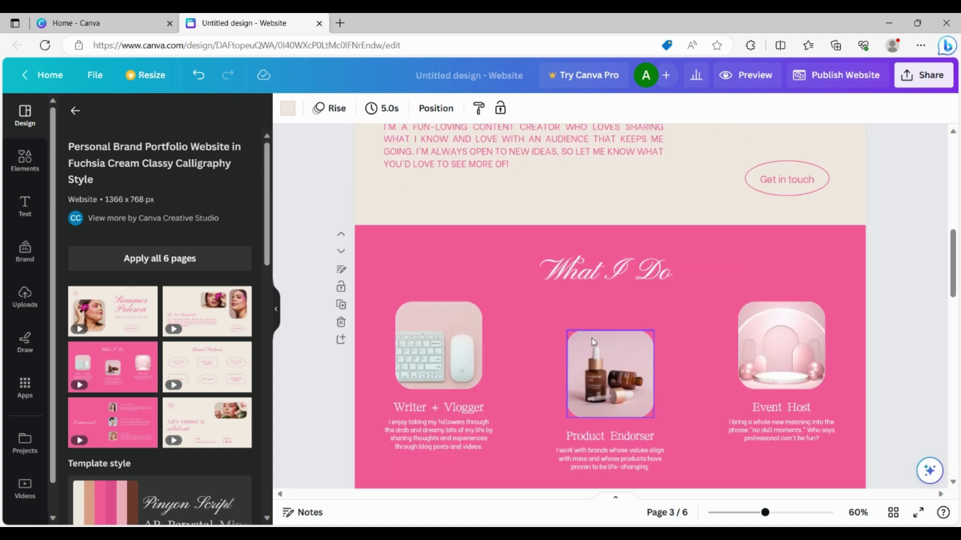
scroll(593, 342, down, 6)
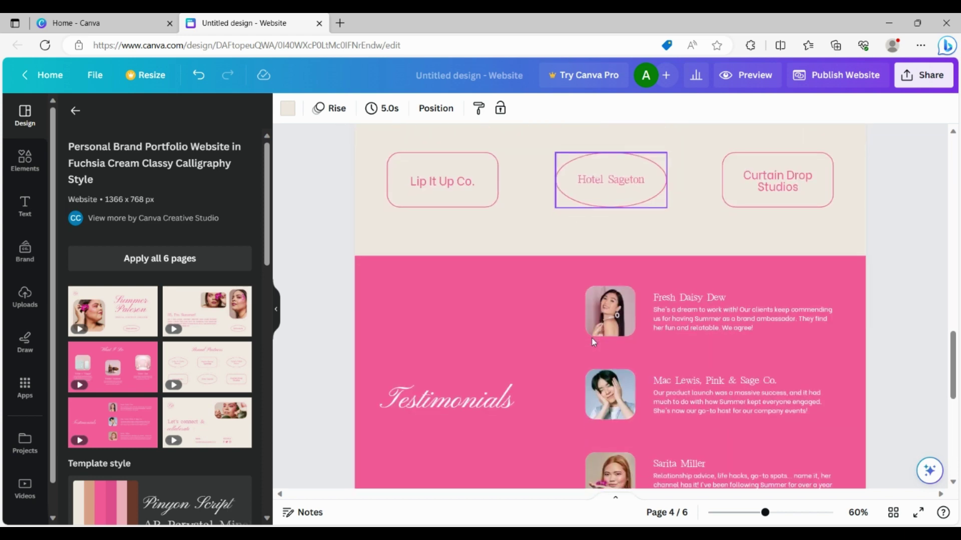
scroll(593, 342, down, 8)
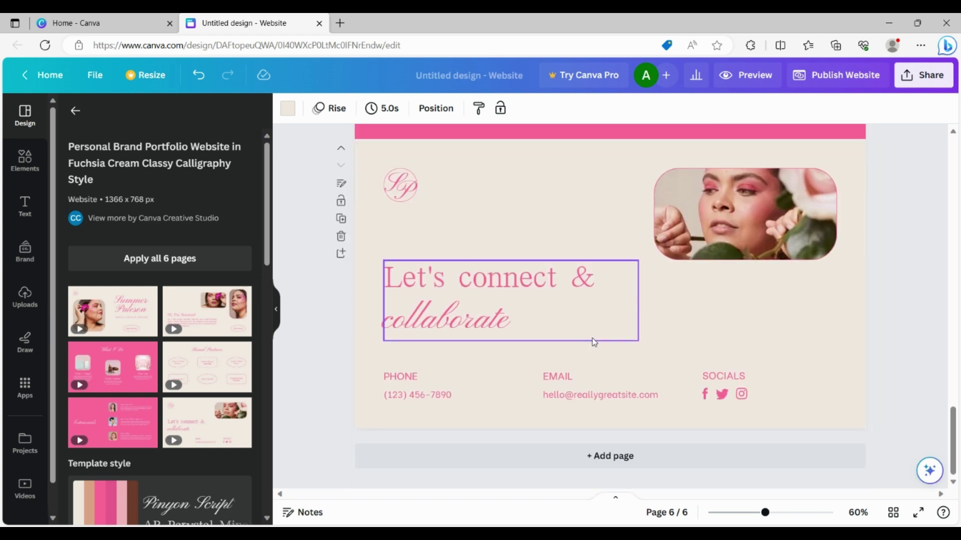
scroll(594, 342, up, 15)
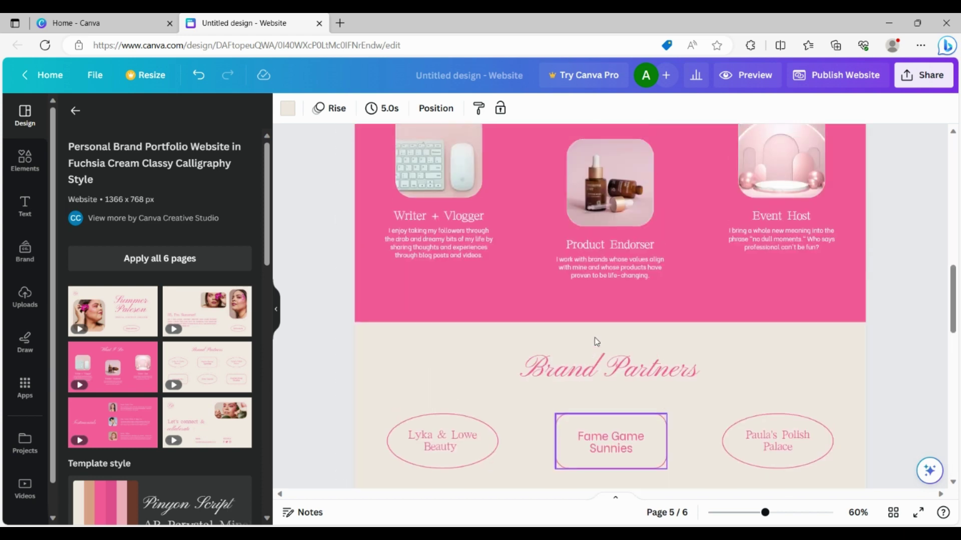
scroll(596, 342, up, 10)
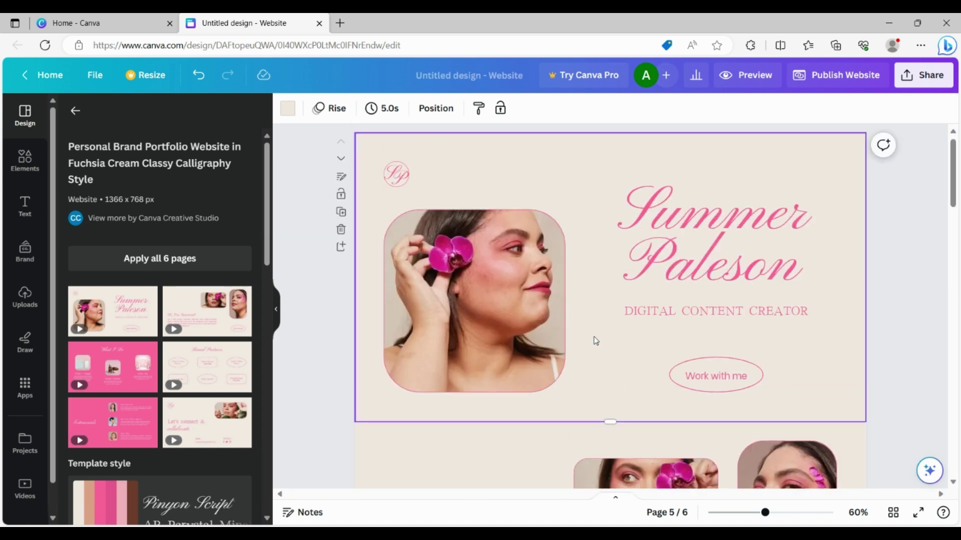
Replace the first and last name in the first page's large script heading with the site owner's full name.
click(701, 237)
double_click(700, 234)
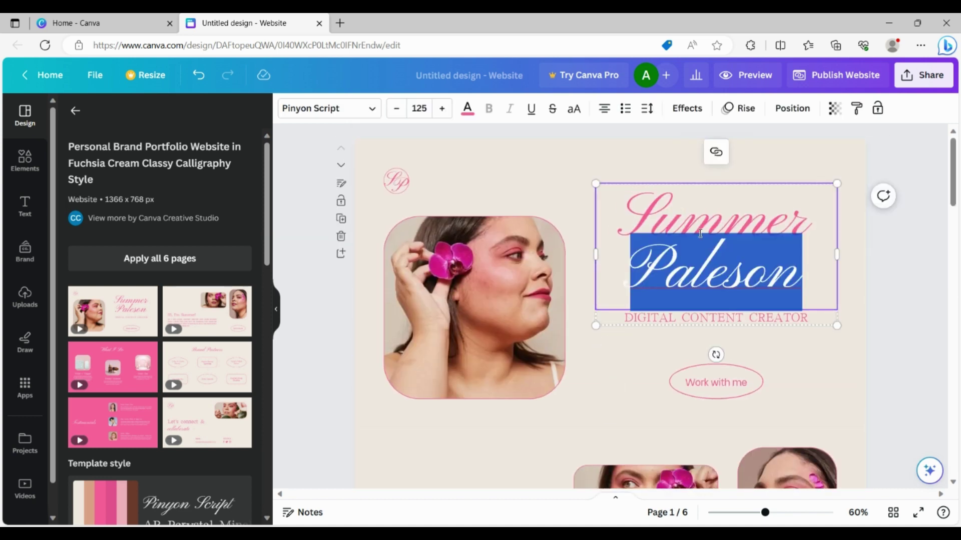
double_click(686, 220)
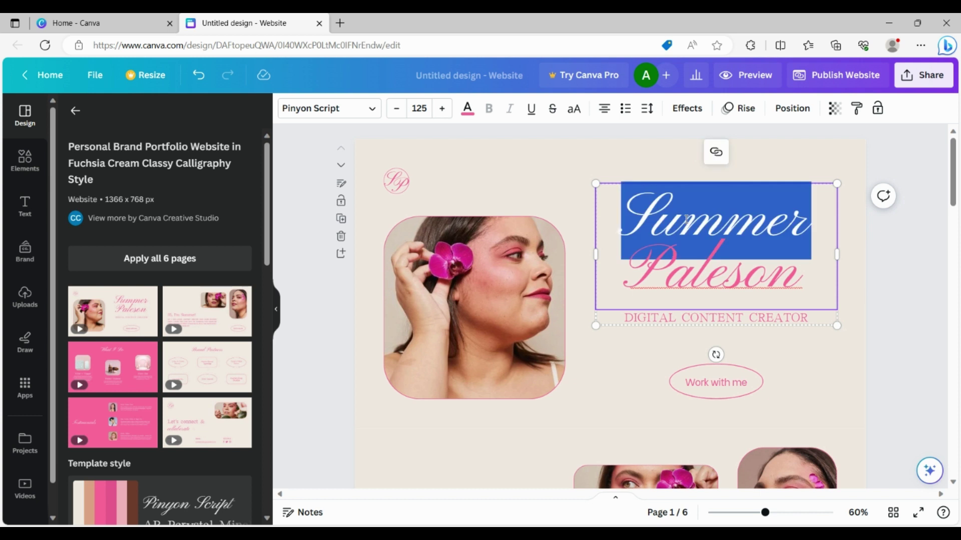
text(Jessica)
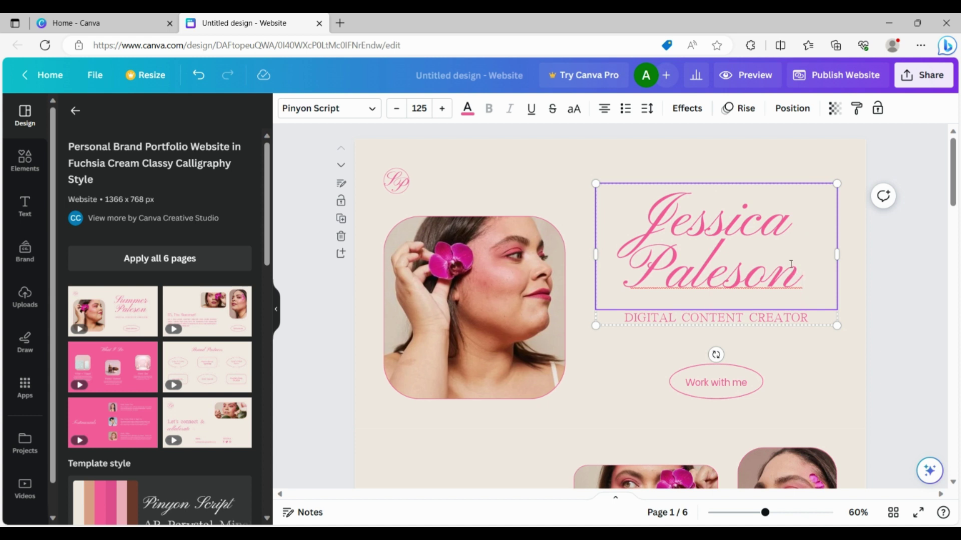
key(BackSpace)
key(BackSpace)
key(BackSpace)
key(BackSpace)
text(me)
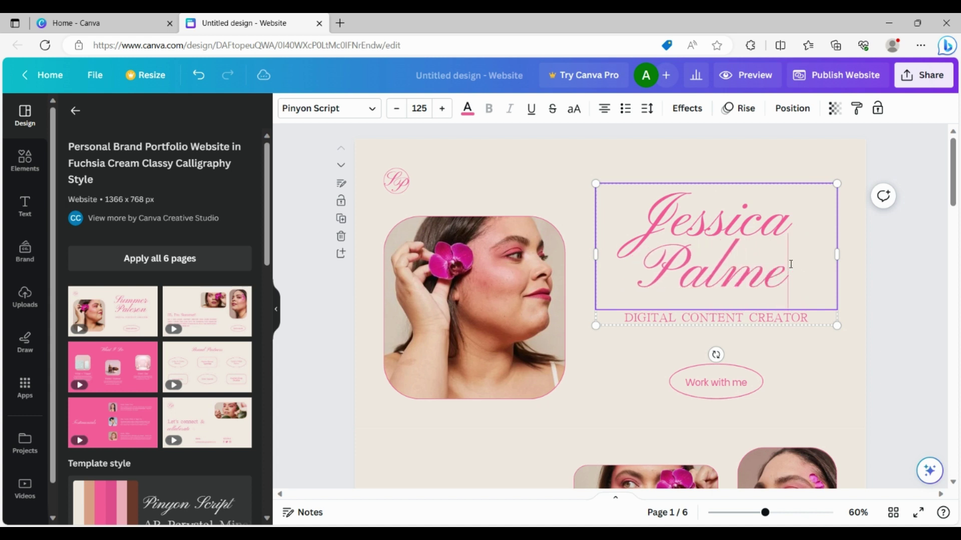
text(r)
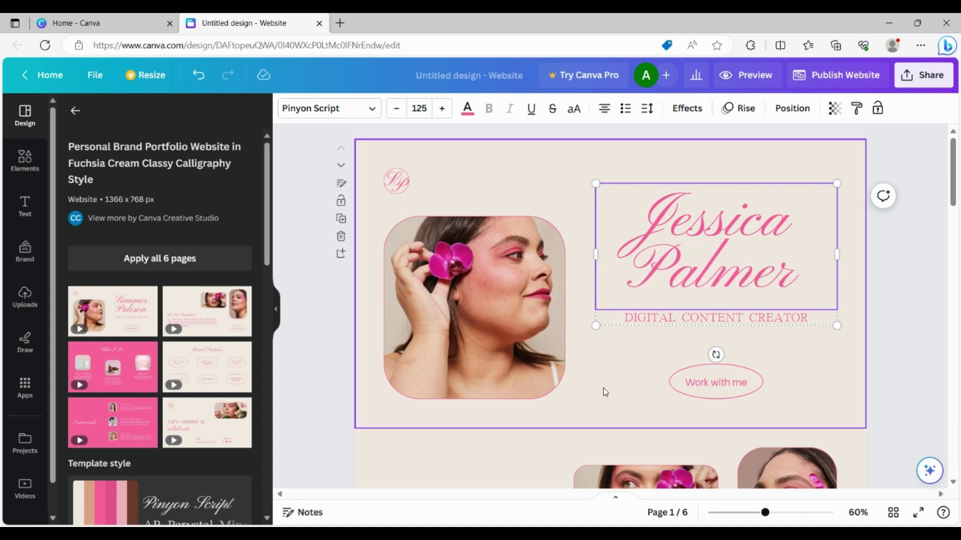
Search the elements for "faces", refine the query to "face" and show all matching photos.
click(25, 160)
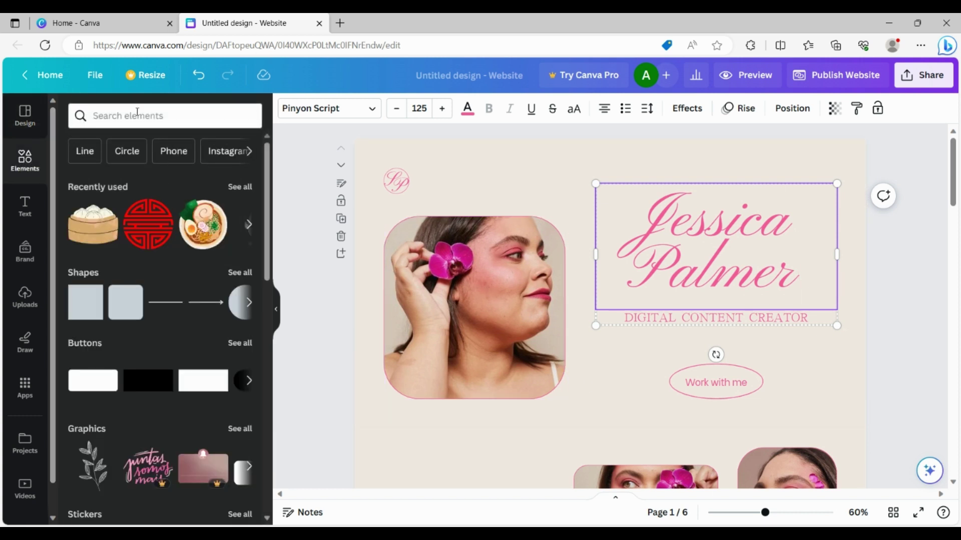
click(137, 112)
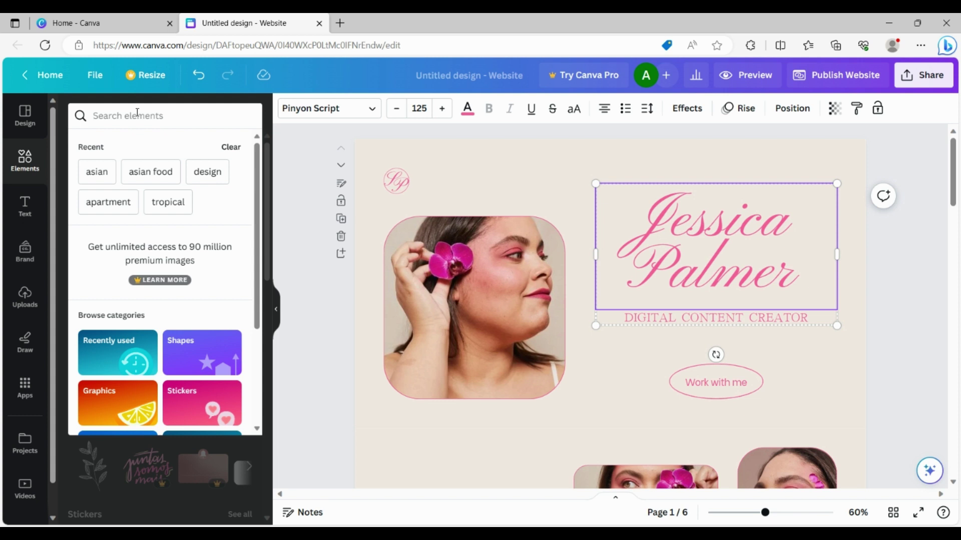
text(faces)
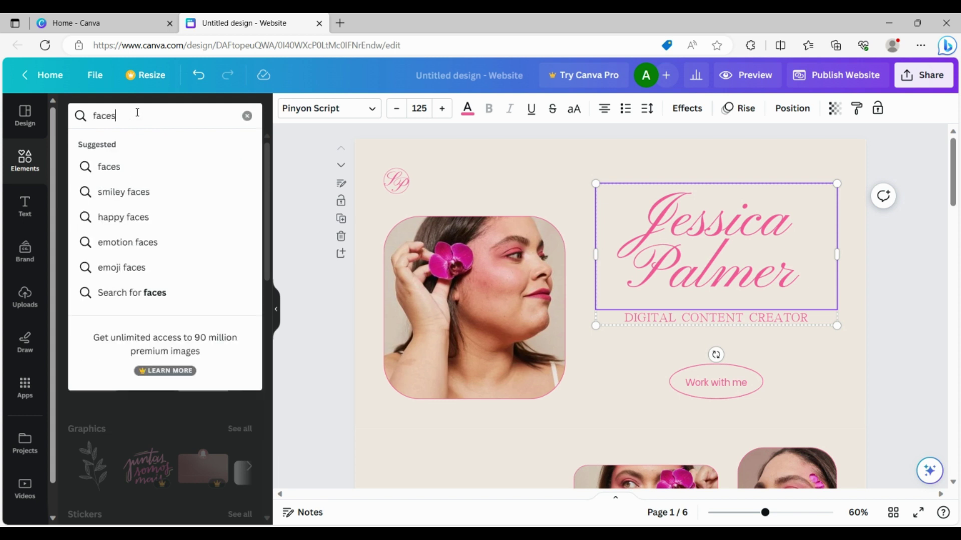
key(Return)
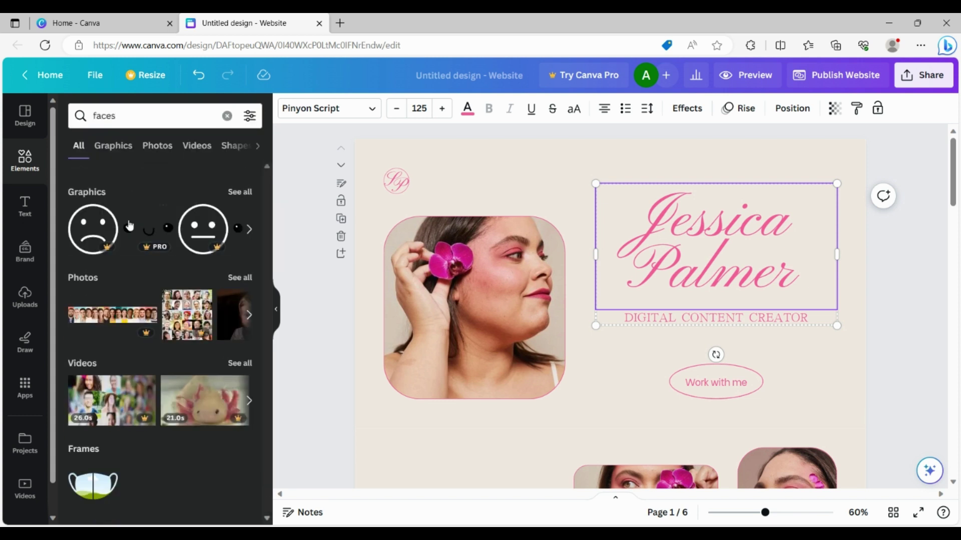
click(135, 113)
key(BackSpace)
key(Return)
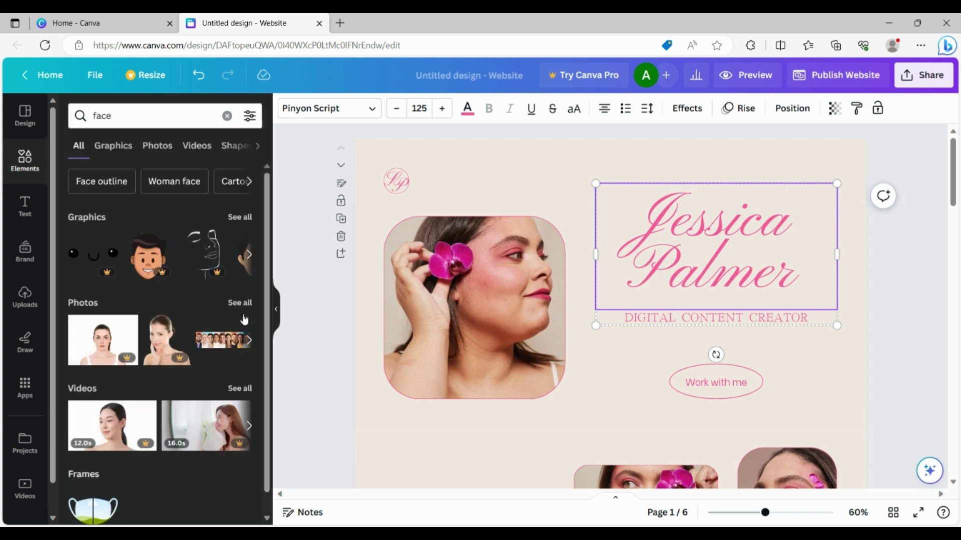
click(241, 304)
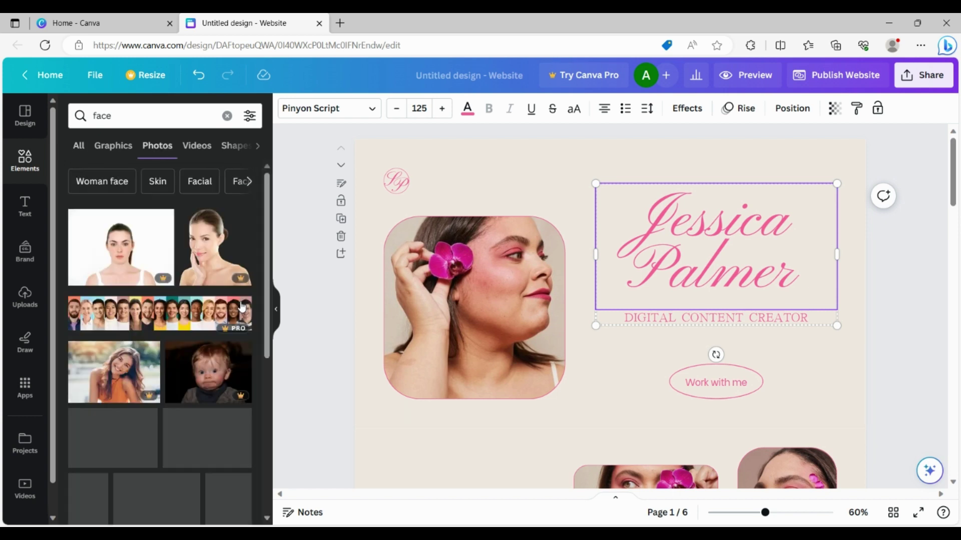
Replace the first page's portrait and the second page's wide photo with the photo of the long-haired woman in a red top.
scroll(236, 309, down, 3)
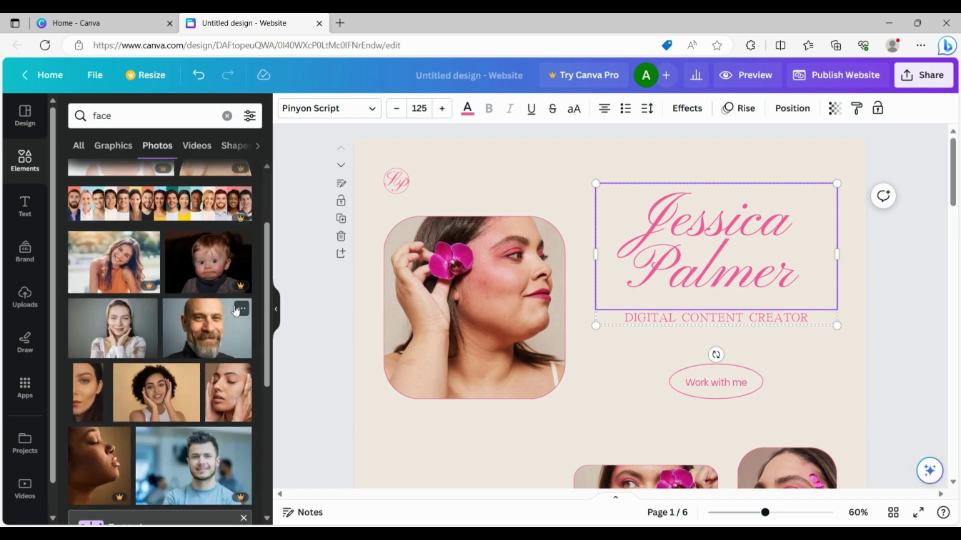
scroll(110, 330, down, 2)
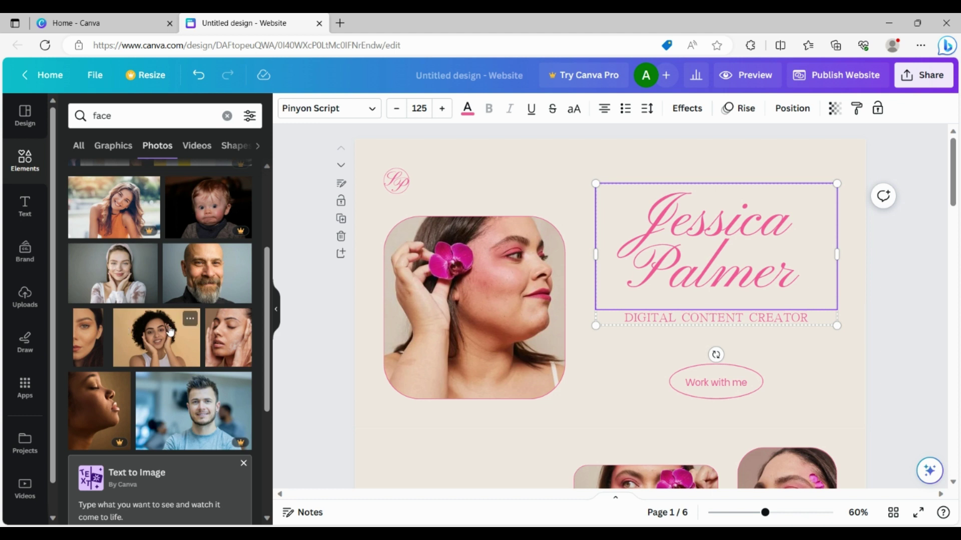
scroll(166, 348, down, 5)
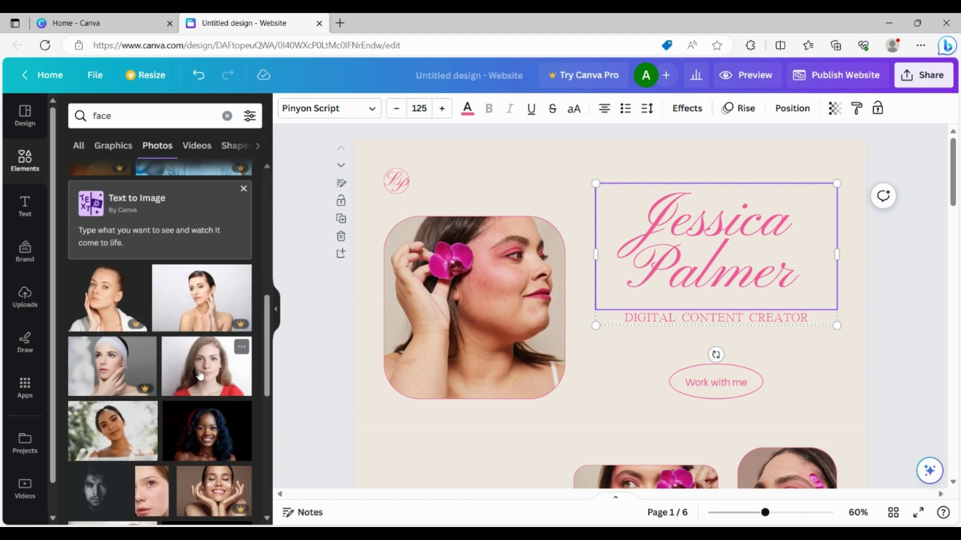
drag(208, 374, 424, 266)
scroll(418, 294, down, 4)
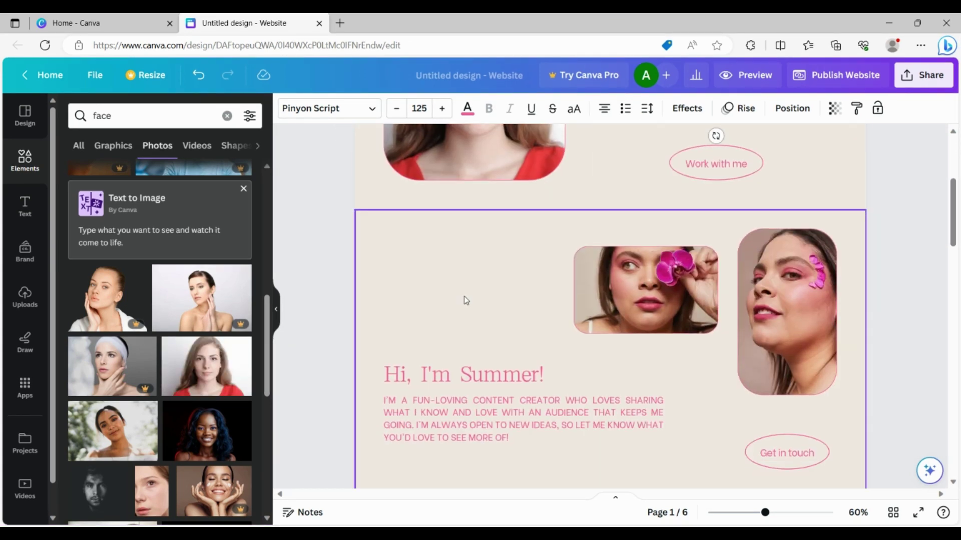
drag(219, 382, 640, 287)
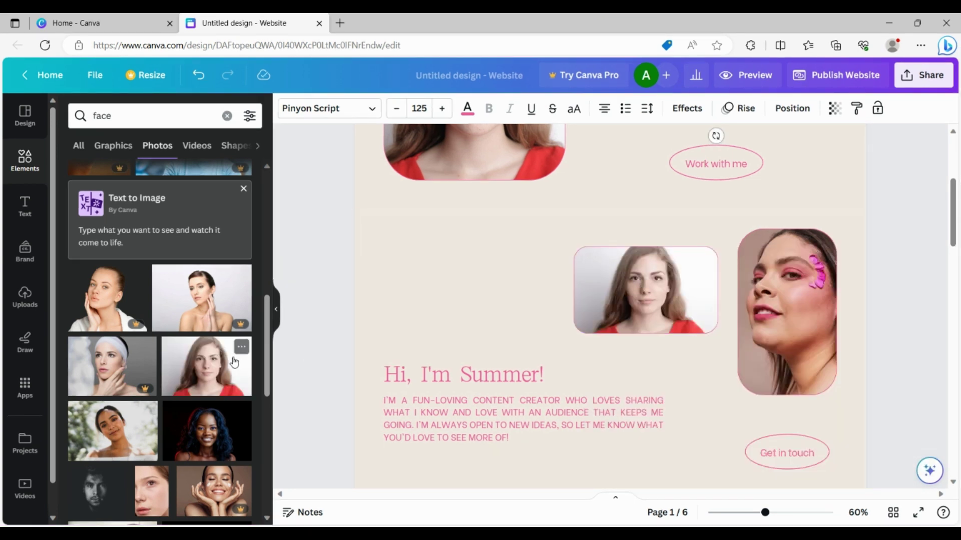
Replace the wide photo on the sixth page with the photo of the long-haired woman in a red top.
click(217, 371)
scroll(358, 337, down, 5)
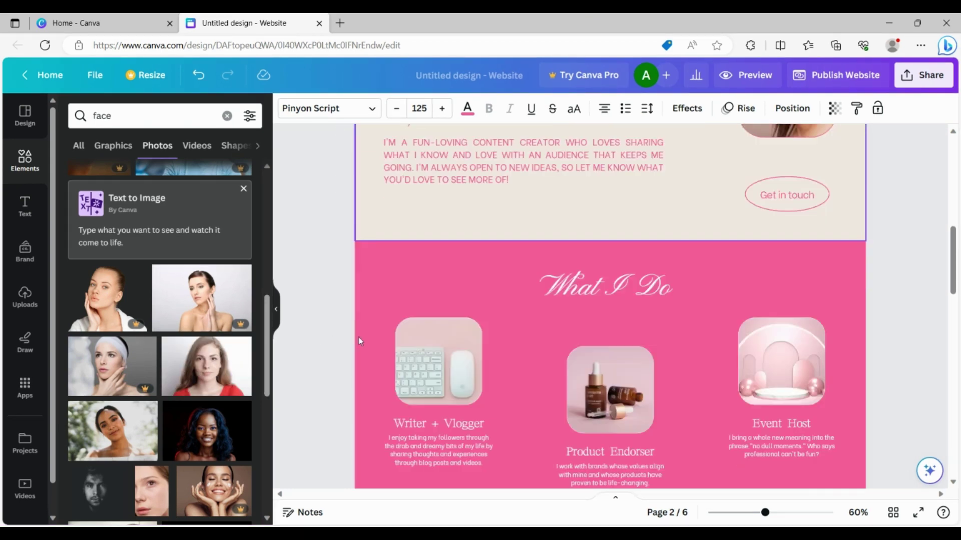
scroll(359, 339, down, 10)
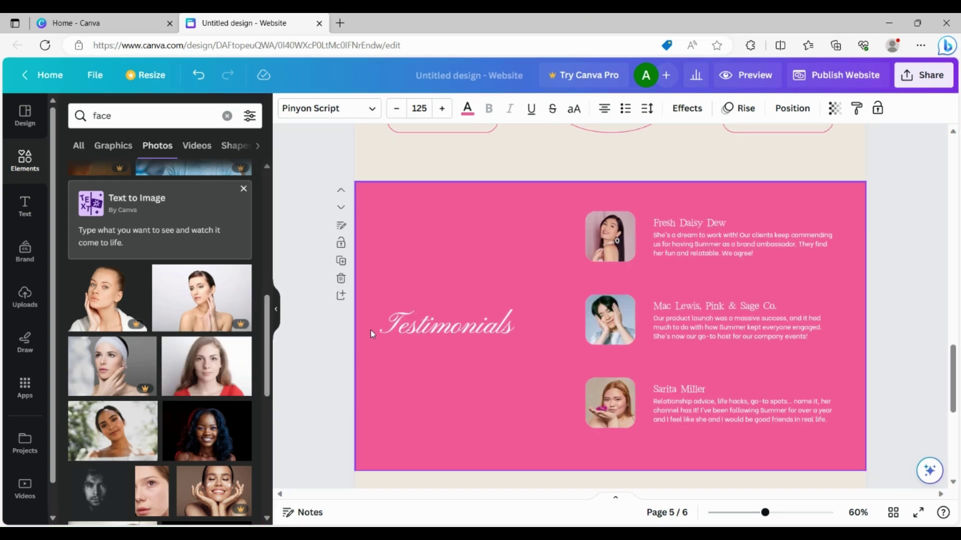
scroll(371, 333, down, 2)
drag(213, 383, 713, 256)
scroll(585, 339, down, 2)
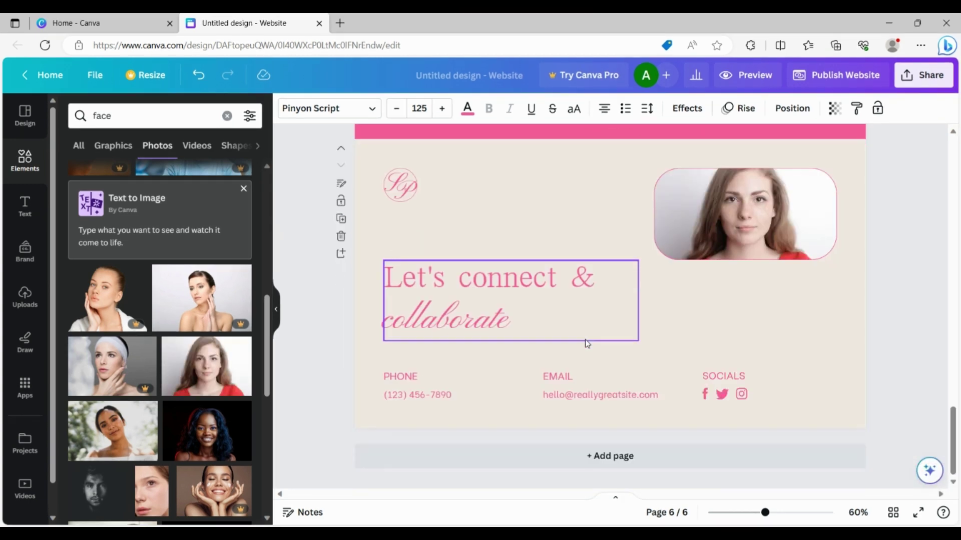
Return to the second page and search the element photos for "flowers".
scroll(585, 339, up, 5)
scroll(587, 342, up, 5)
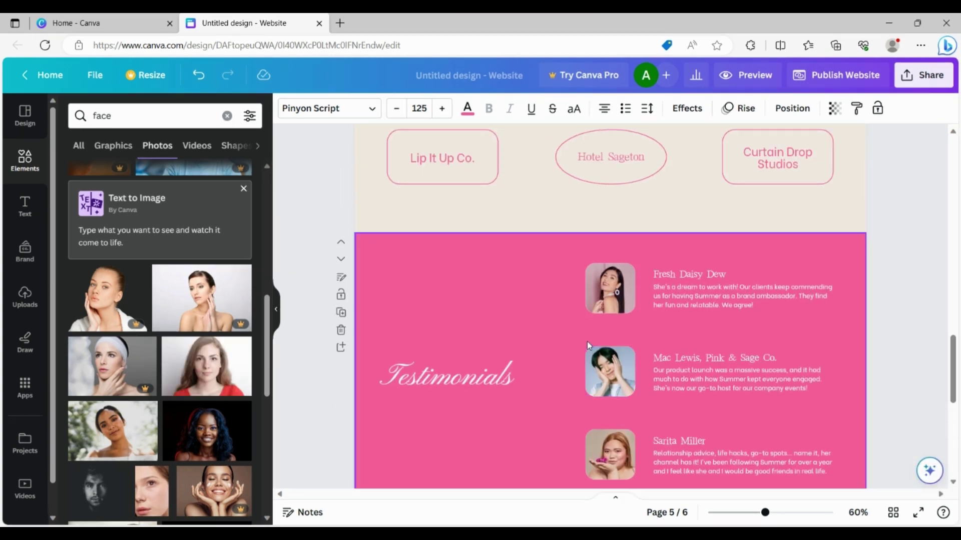
scroll(587, 341, up, 15)
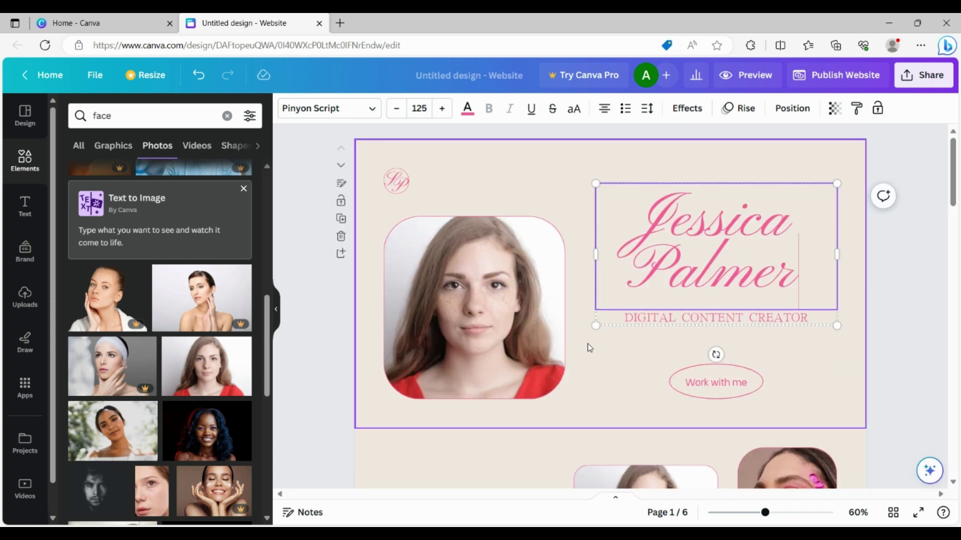
scroll(587, 343, down, 4)
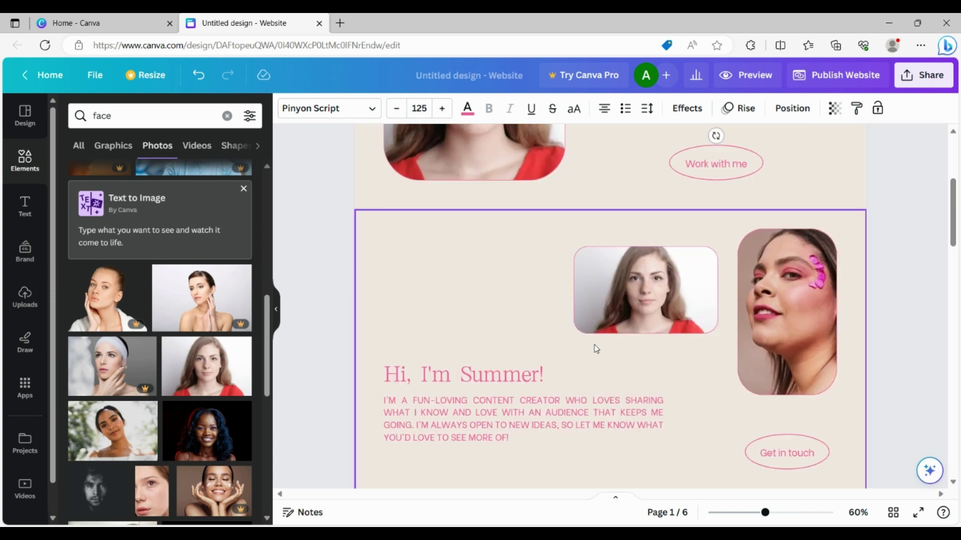
click(132, 110)
double_click(133, 110)
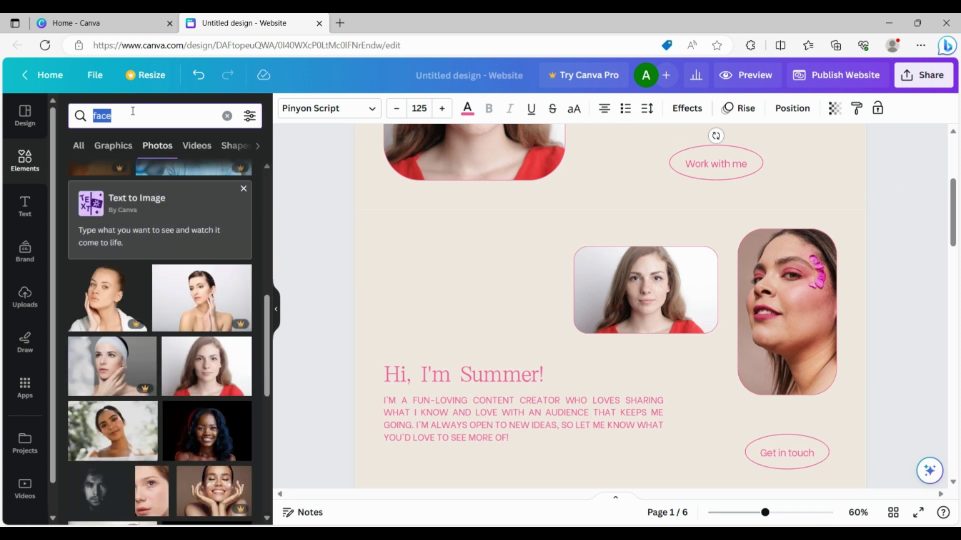
text(flowers)
key(Return)
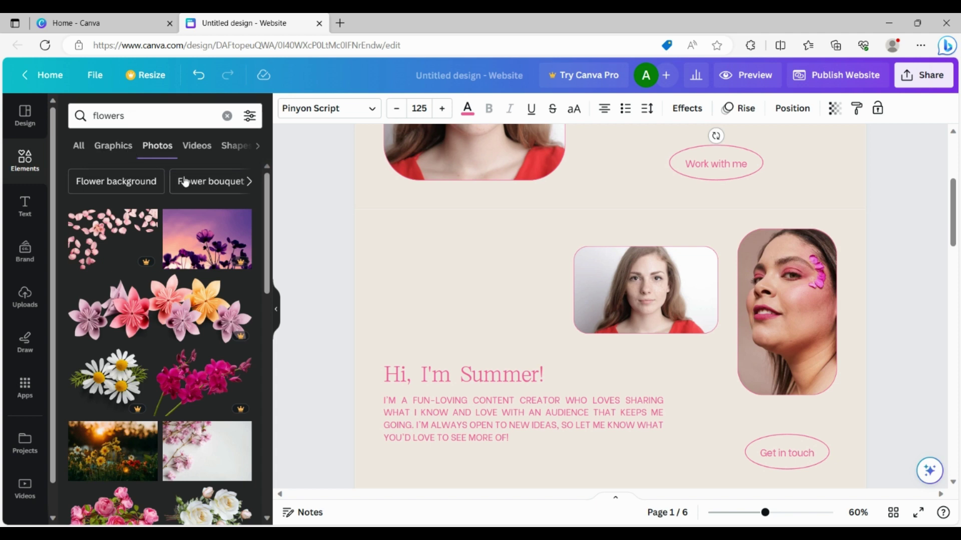
Try the peach roses photo in the second page's tall frame in place of the portrait.
scroll(191, 276, down, 3)
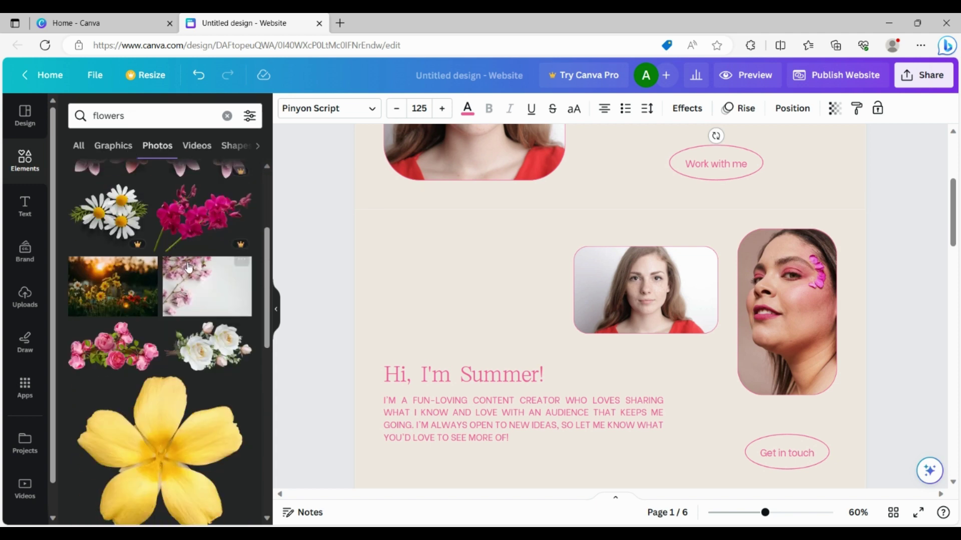
scroll(192, 284, down, 10)
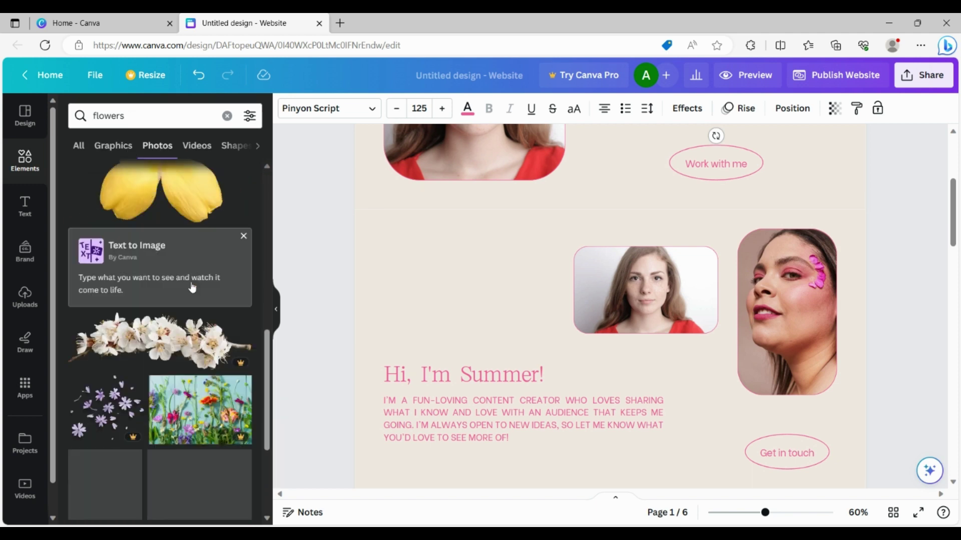
scroll(192, 300, down, 3)
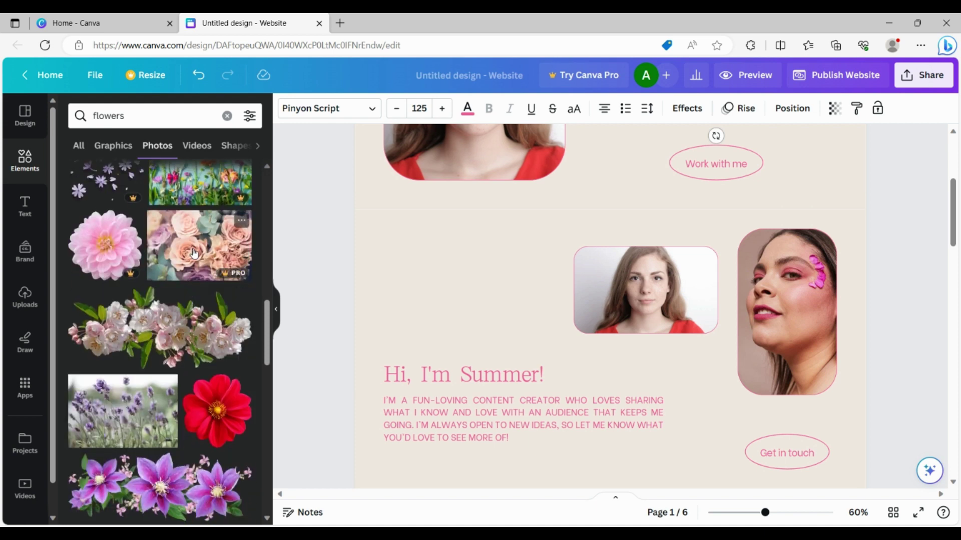
drag(195, 255, 771, 274)
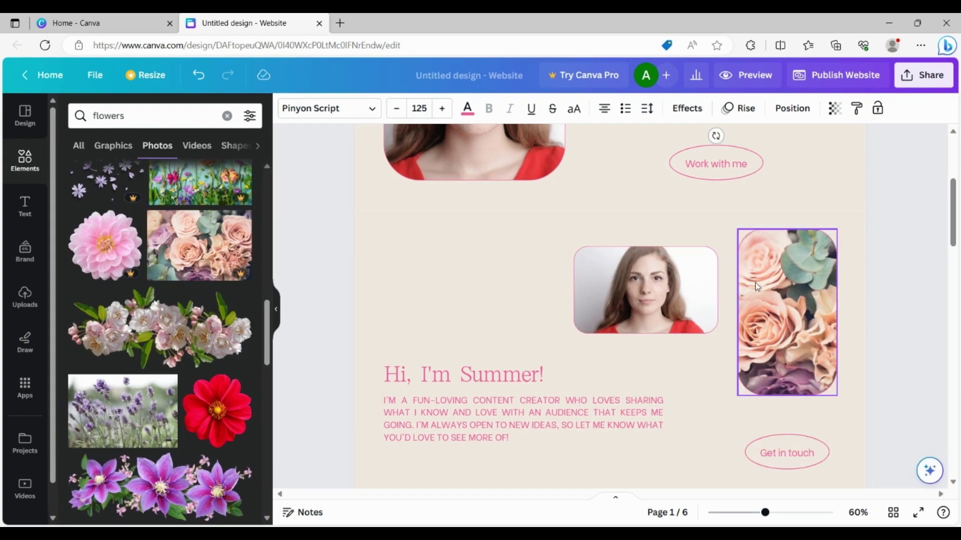
click(515, 276)
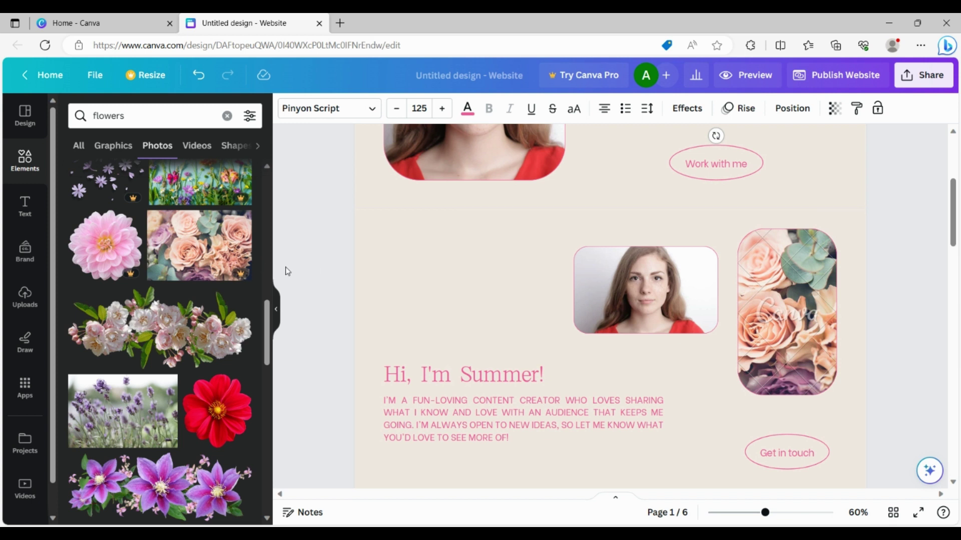
Delete the roses image from the second page's tall frame while keeping the frame itself.
click(791, 262)
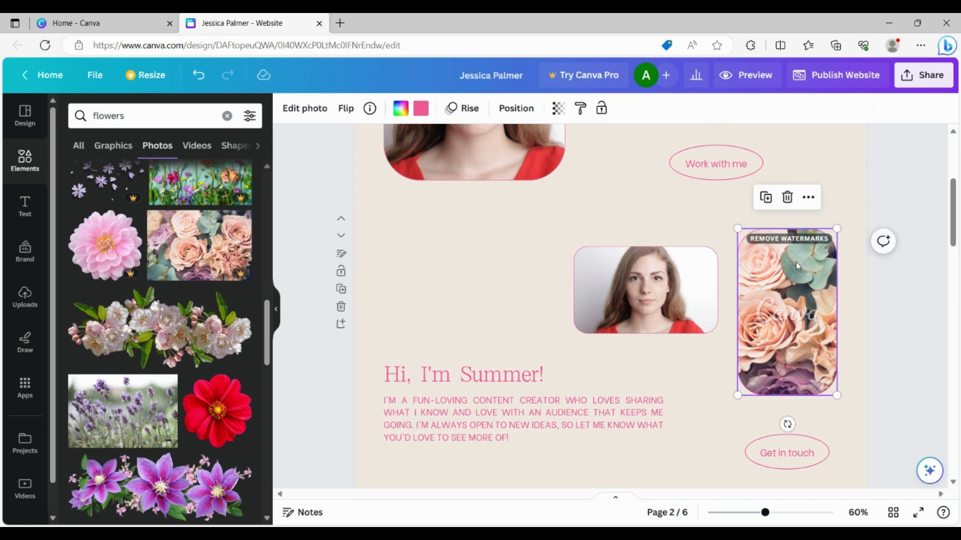
click(789, 200)
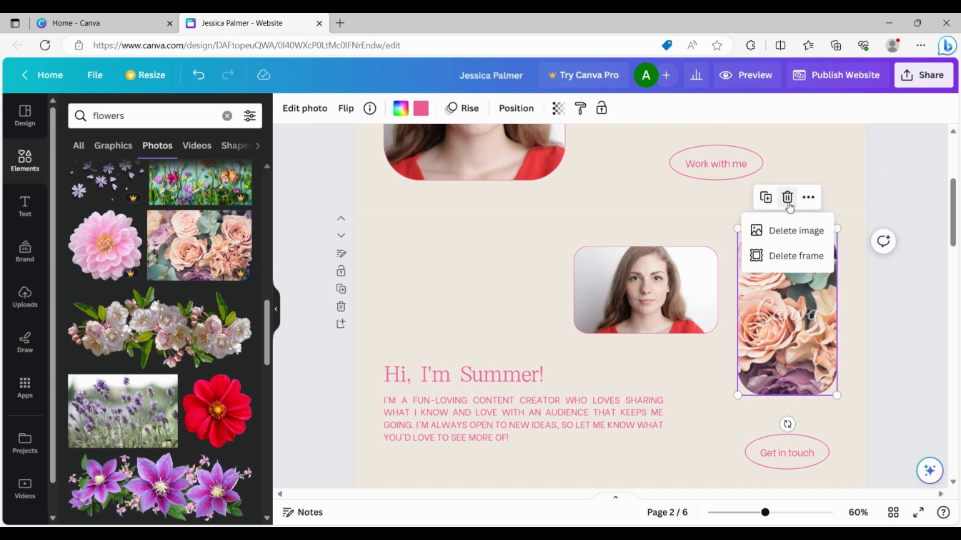
click(792, 232)
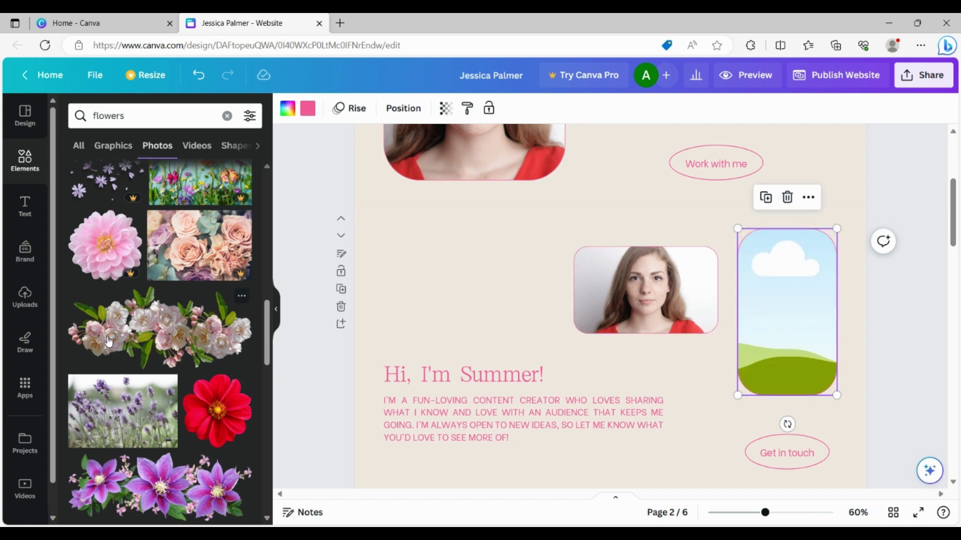
Fill the second page's tall frame with the close-up photo of a pink flower on a peach background.
scroll(167, 317, down, 2)
scroll(166, 316, down, 2)
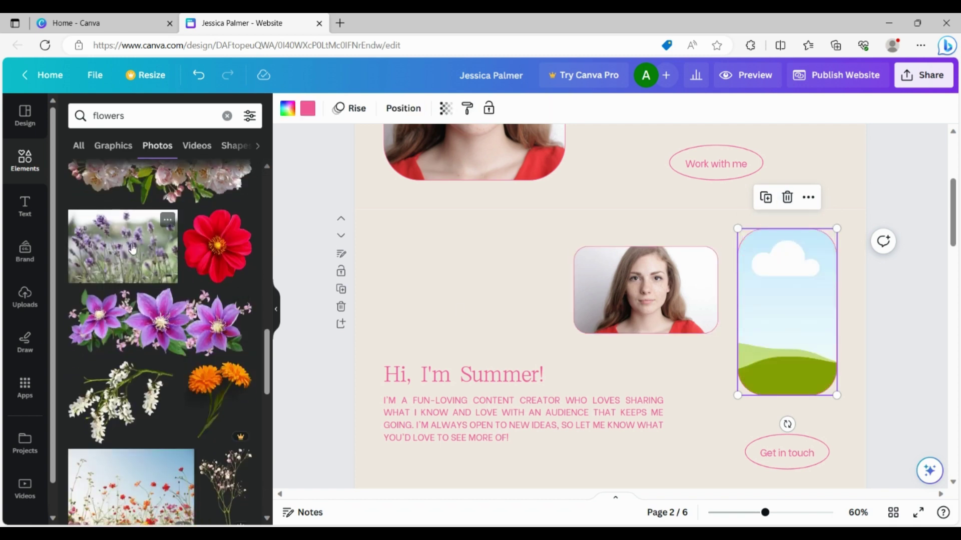
scroll(135, 265, down, 8)
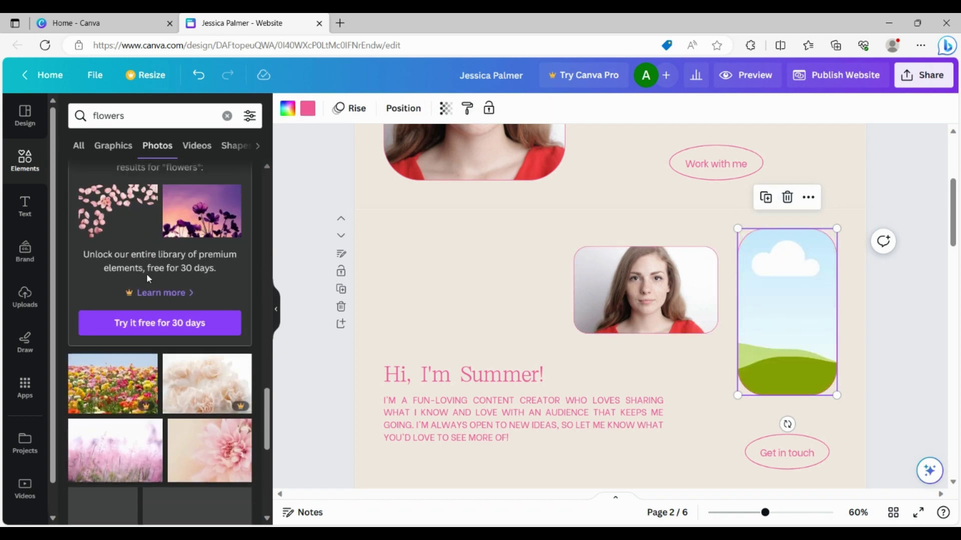
scroll(148, 279, down, 2)
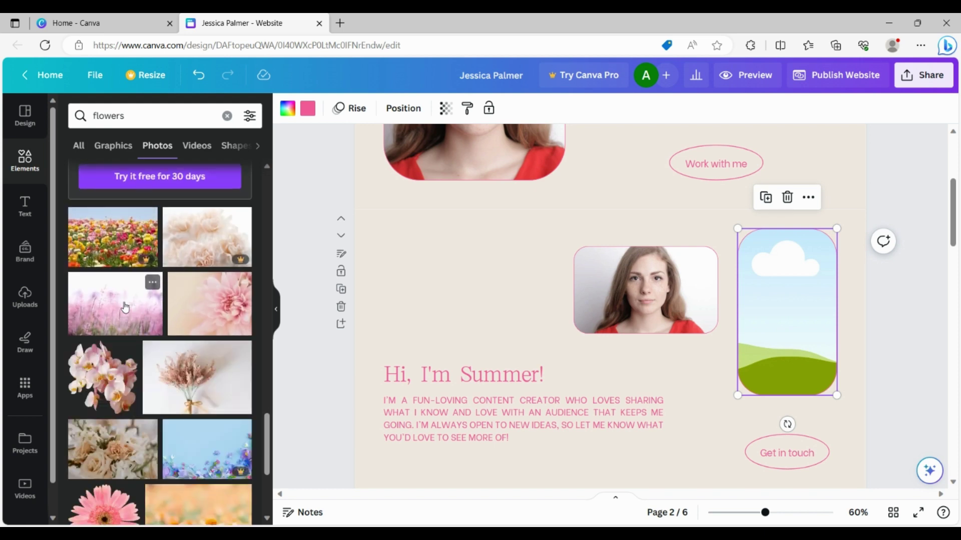
drag(122, 306, 762, 278)
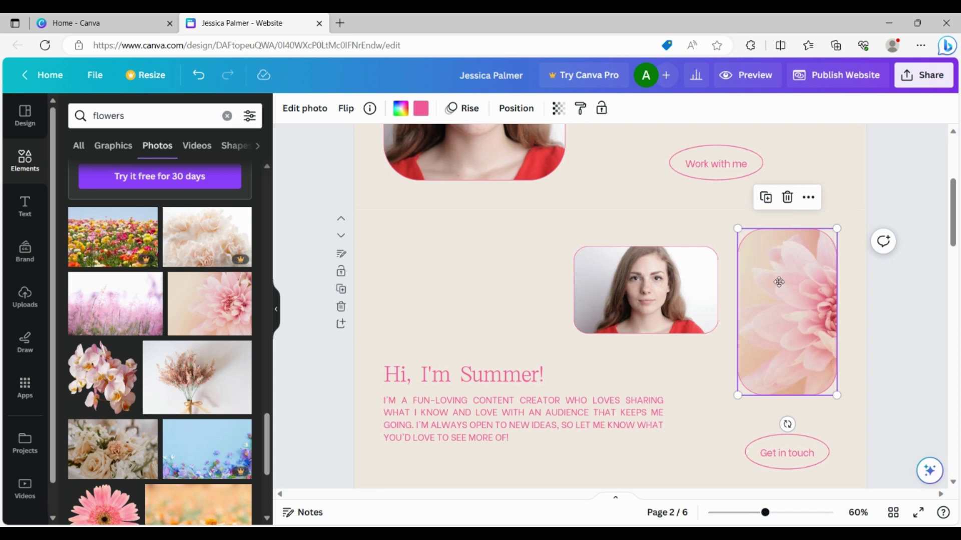
Reposition the pink flower photo within its frame so the bloom's centre sits inside the crop.
double_click(778, 282)
drag(800, 306, 754, 305)
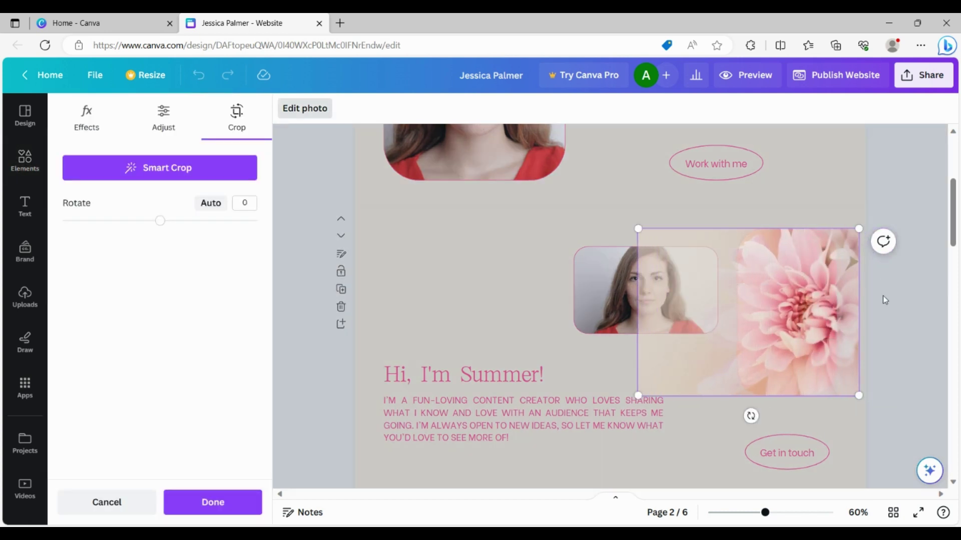
click(869, 423)
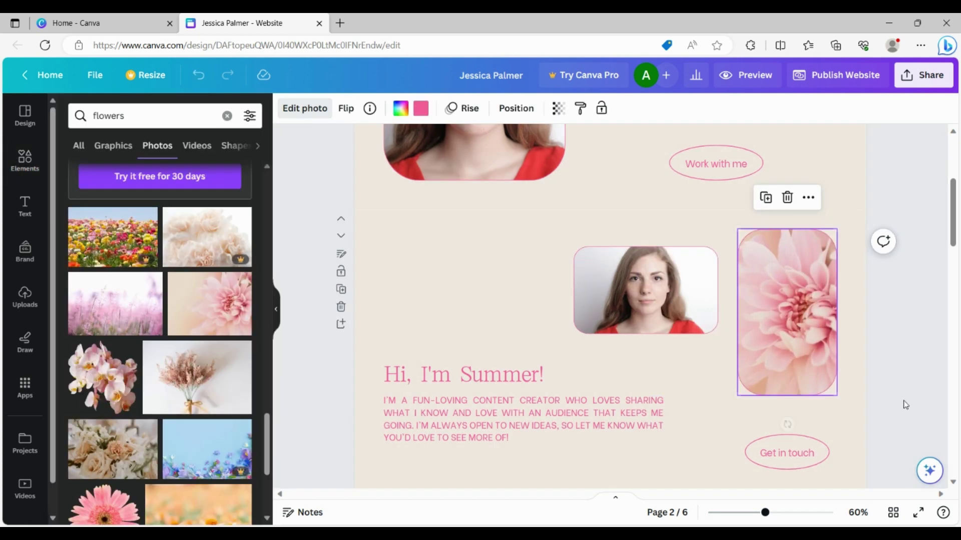
click(897, 373)
Replace the first name in the second page's "Hi, I'm" greeting with the site owner's first name.
scroll(510, 332, up, 5)
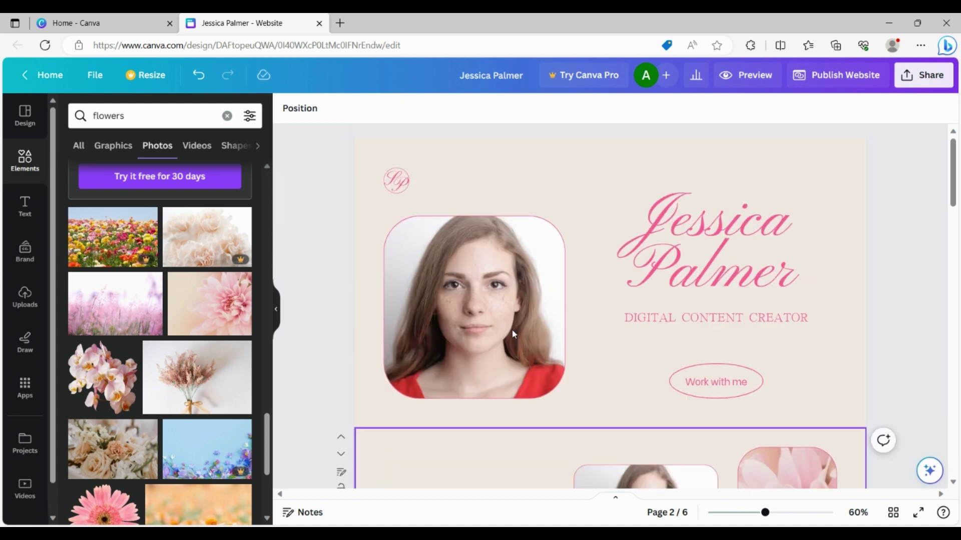
scroll(515, 328, down, 4)
click(540, 431)
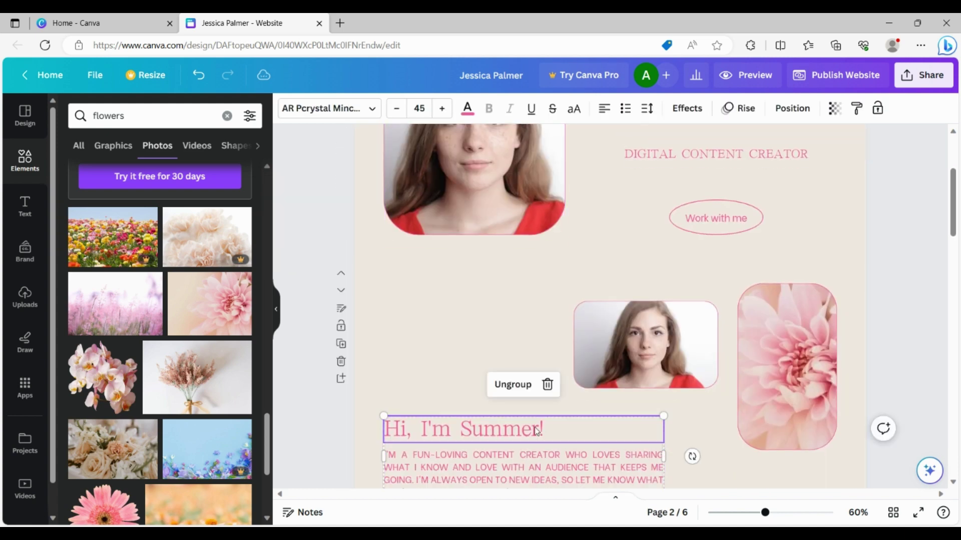
click(538, 429)
double_click(535, 428)
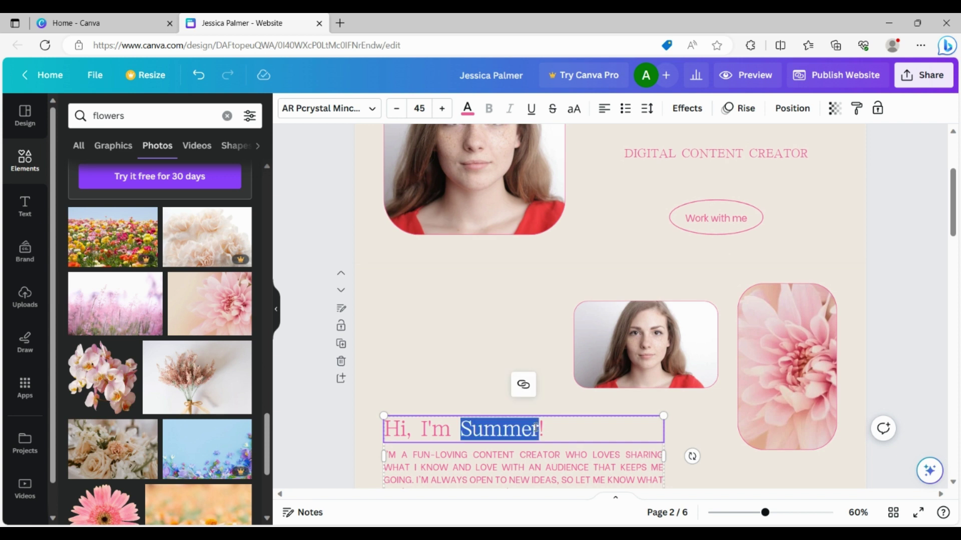
text(Jessic)
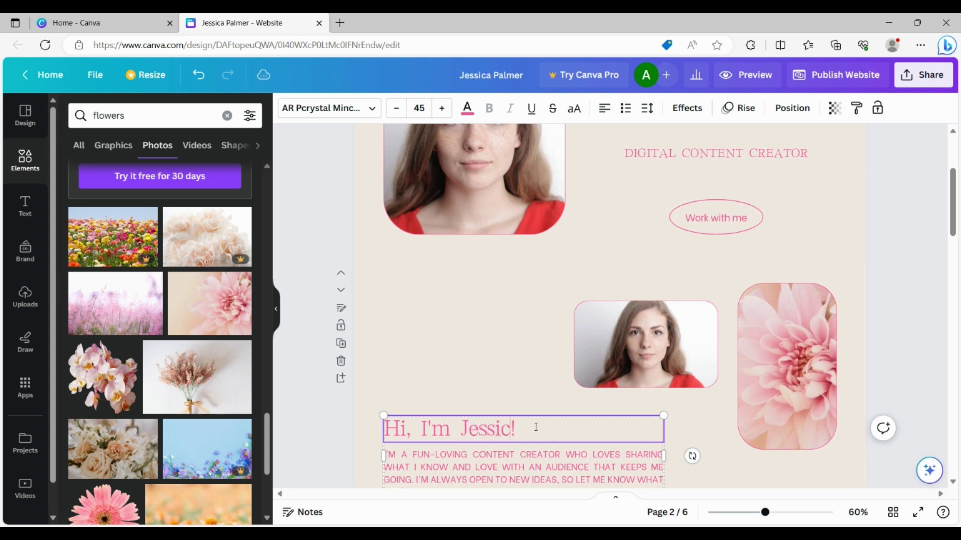
text(a)
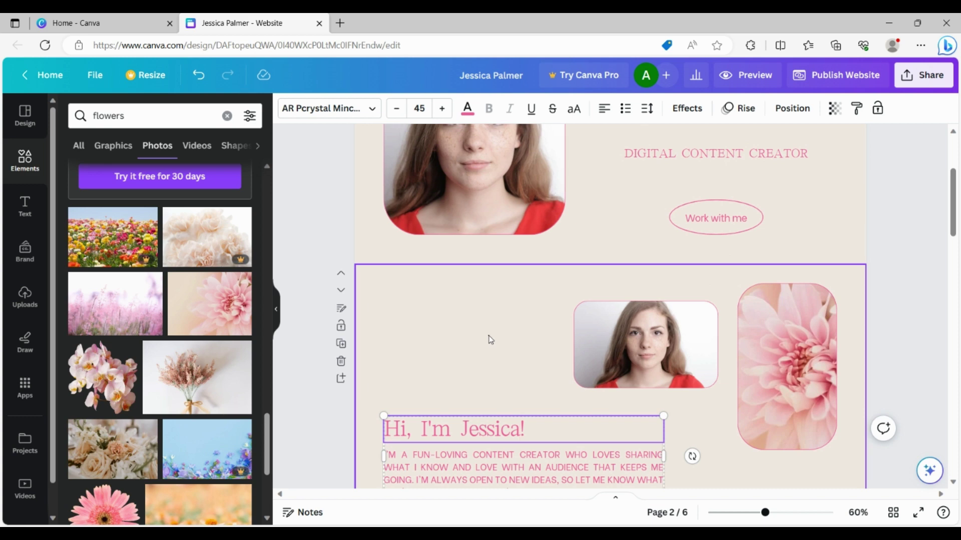
click(491, 340)
Look through the Brand Kit's options for logos, colors, fonts, photos, graphics and icons.
scroll(718, 217, up, 3)
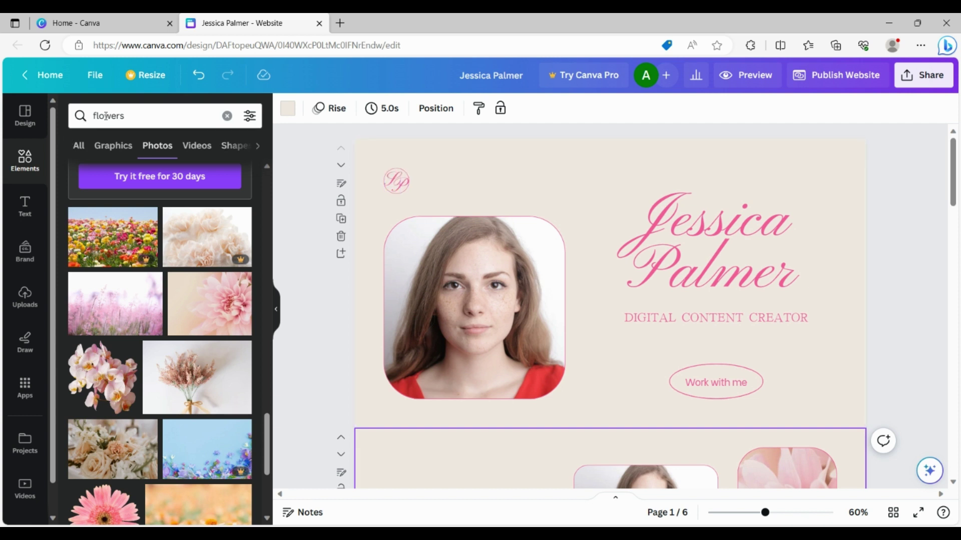
click(138, 116)
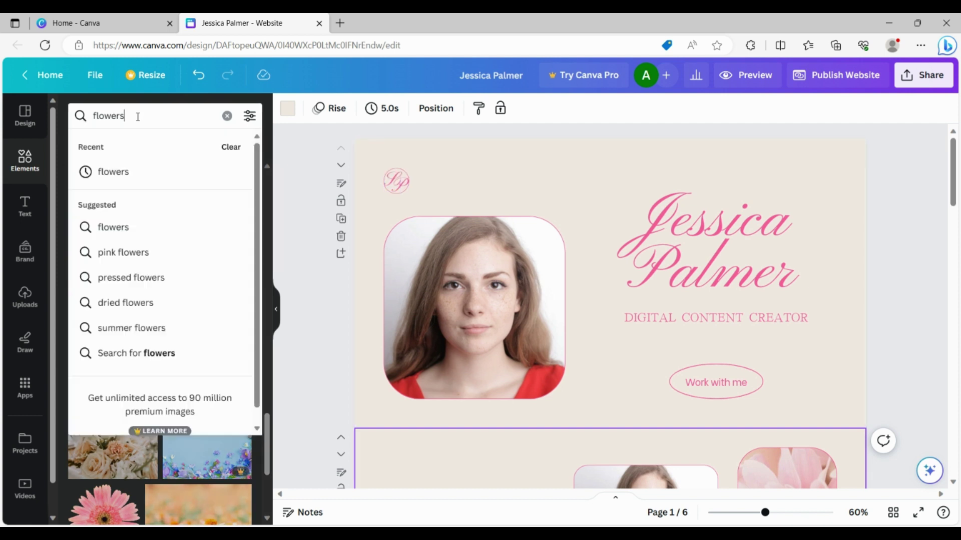
double_click(136, 116)
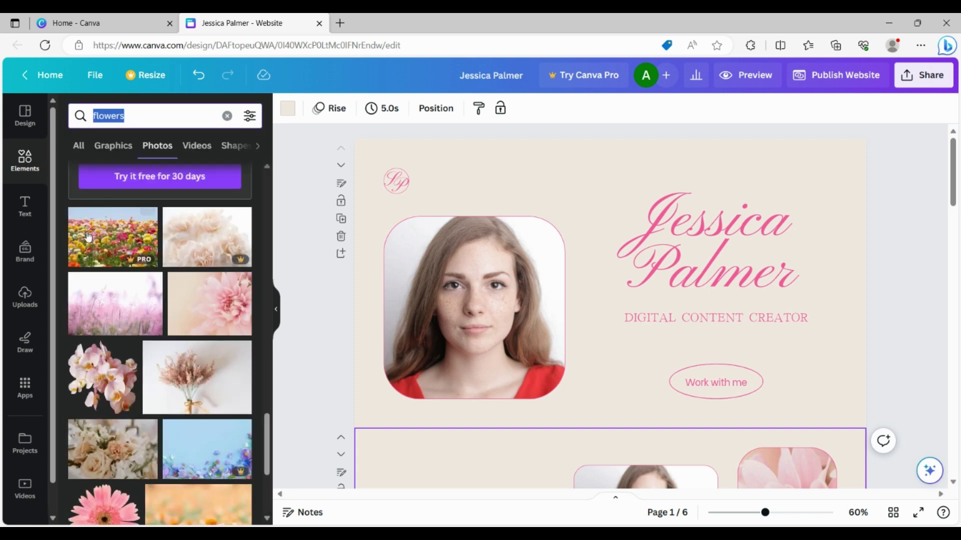
click(25, 249)
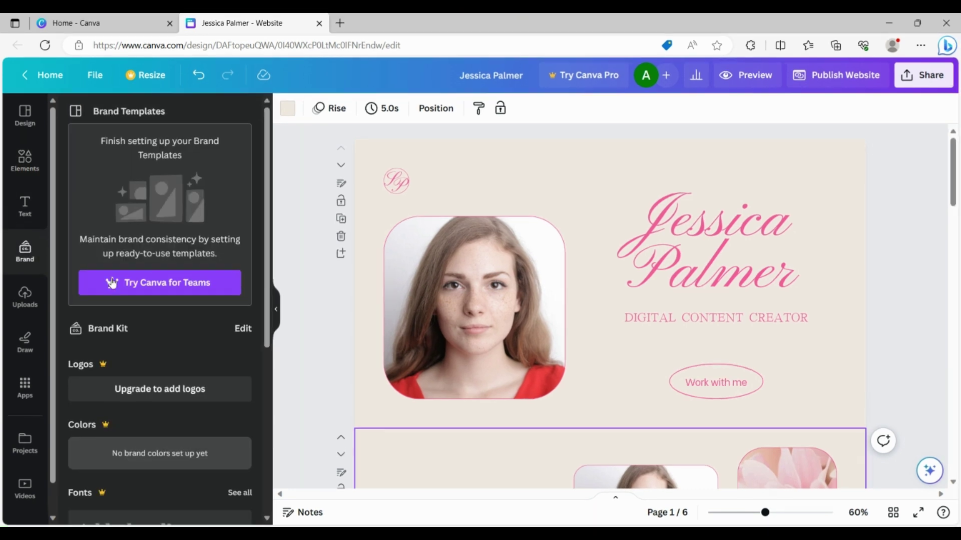
scroll(197, 335, down, 5)
scroll(199, 333, down, 1)
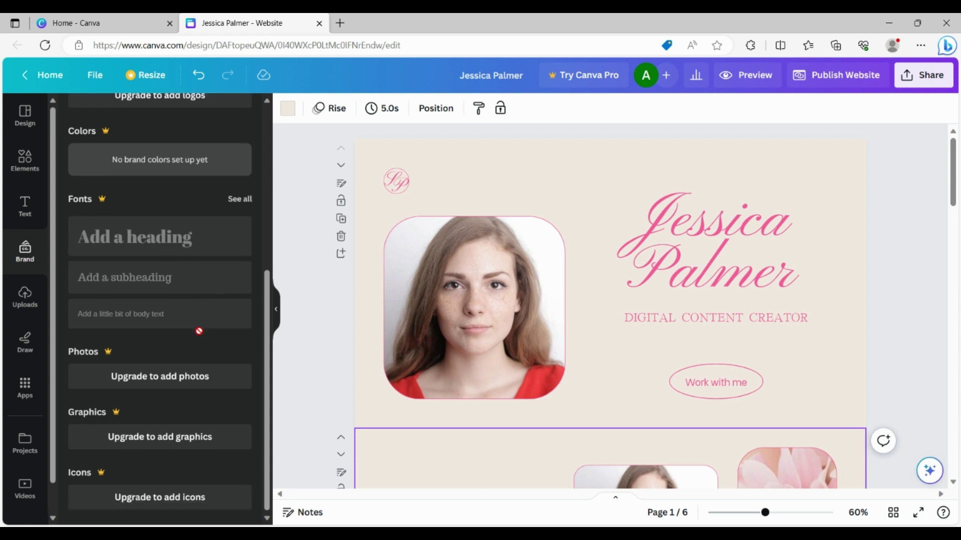
scroll(200, 293, up, 6)
Search the design elements for "logo" and show all of the matching graphics.
click(25, 161)
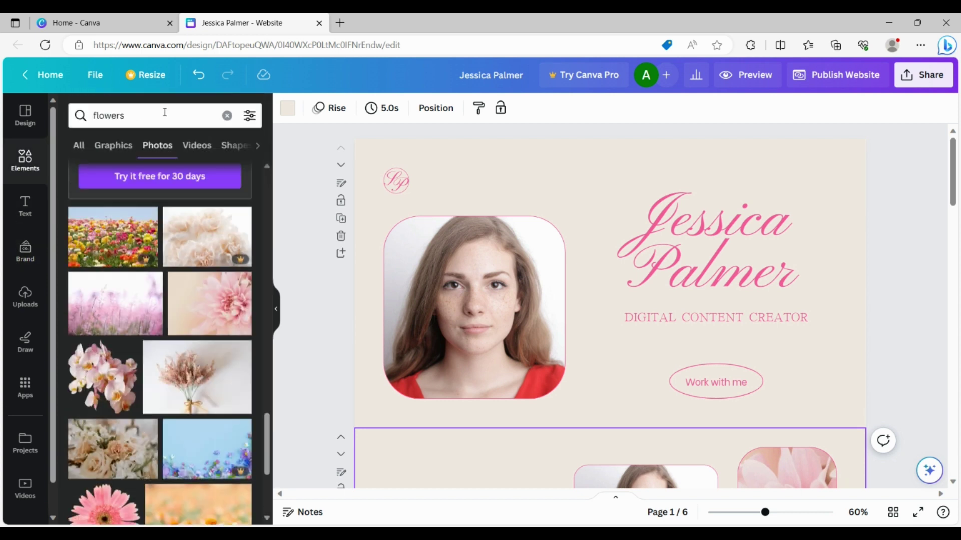
click(165, 113)
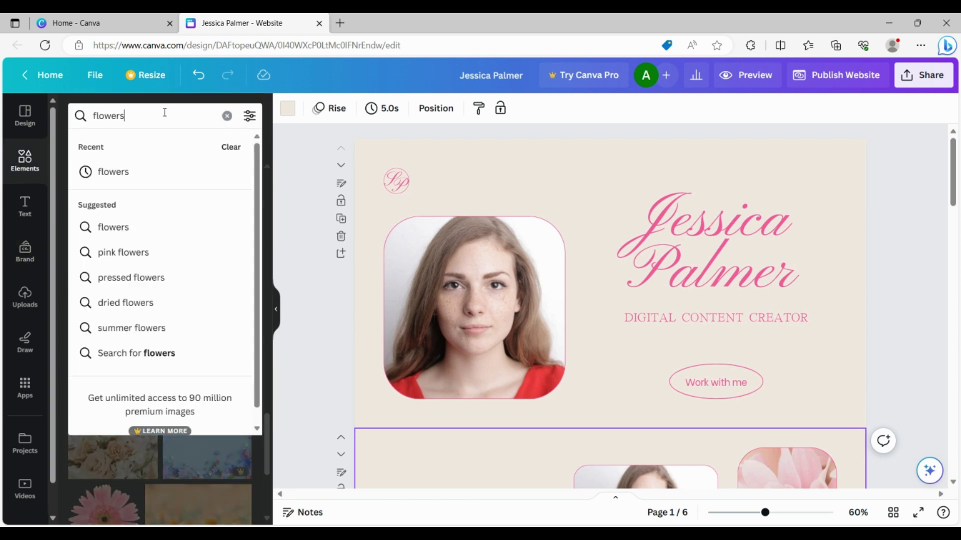
click(226, 116)
text(logo)
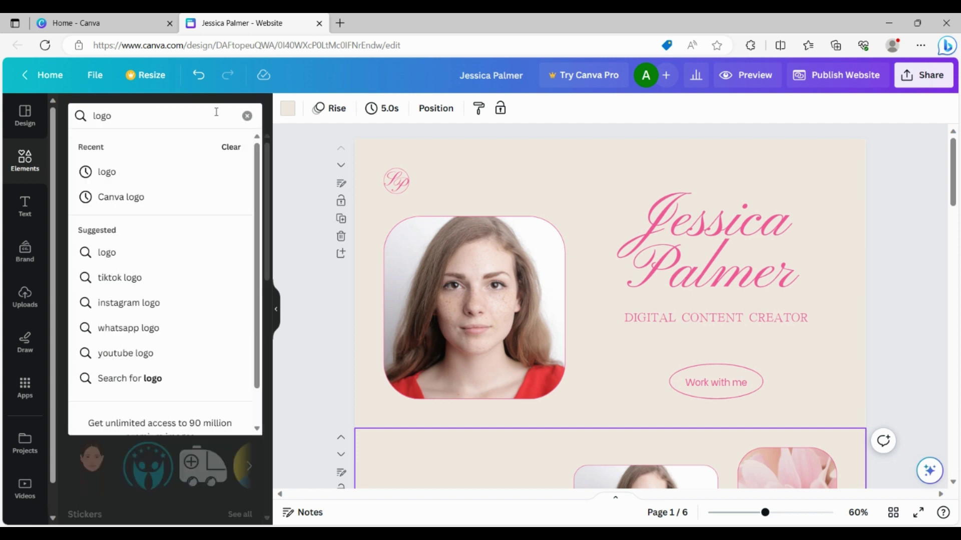
key(Return)
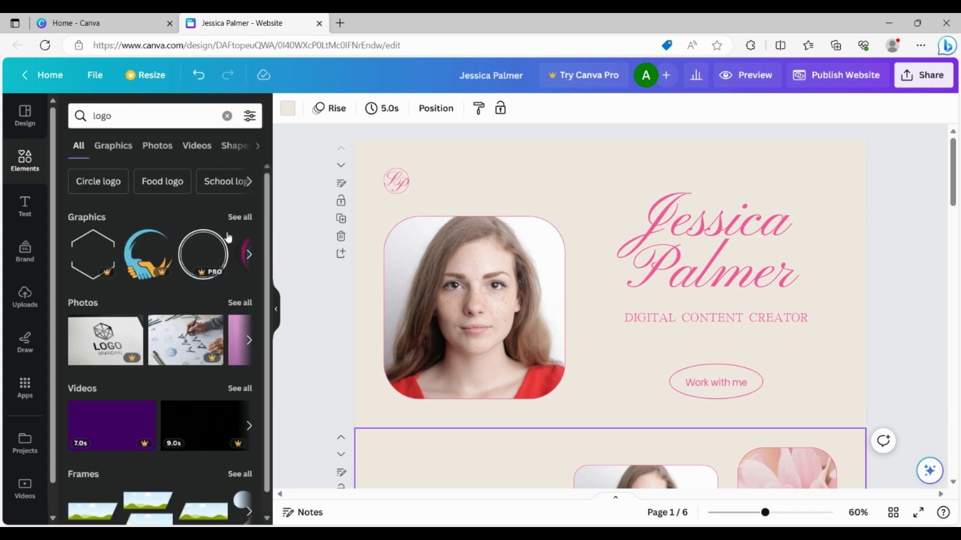
click(242, 218)
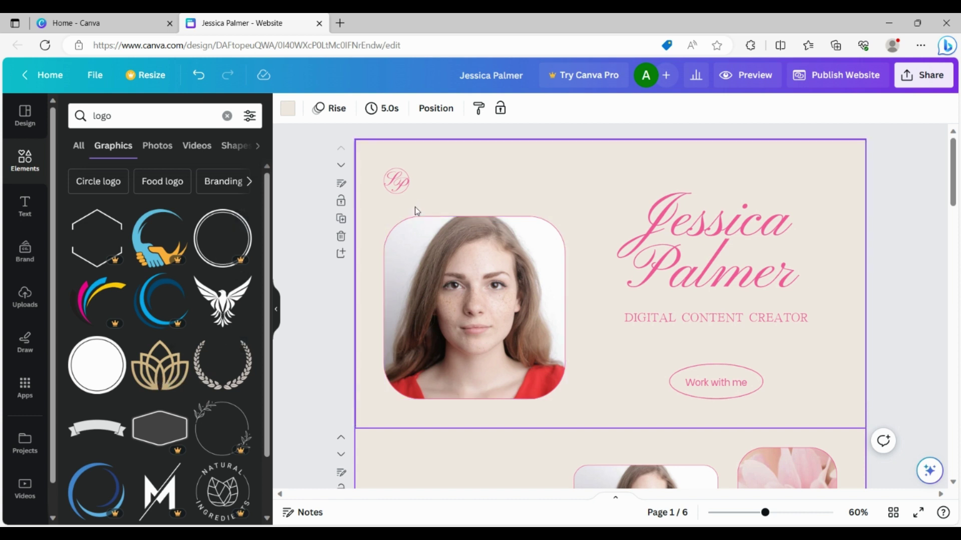
Delete the template's monogram logo from the first page, including both script letters and the circle around them.
click(399, 188)
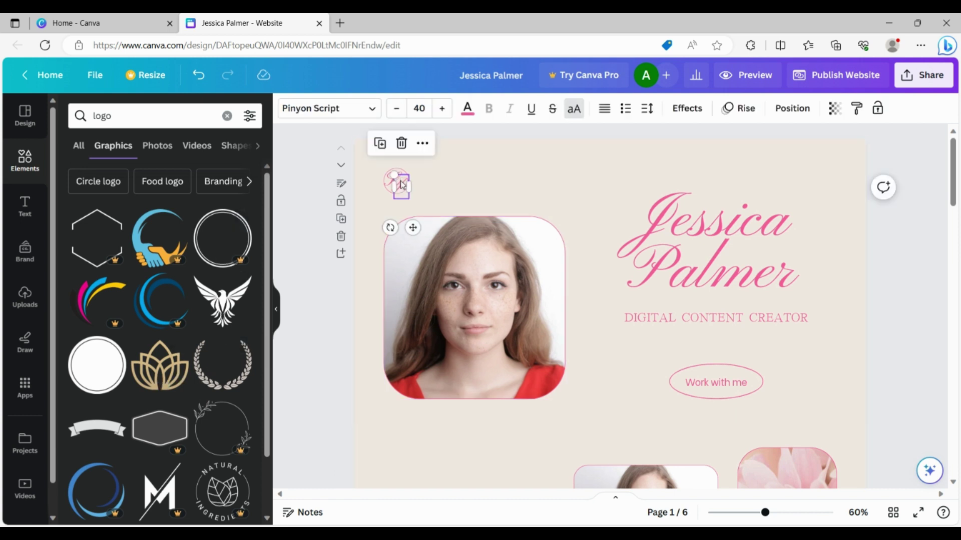
click(402, 144)
click(394, 181)
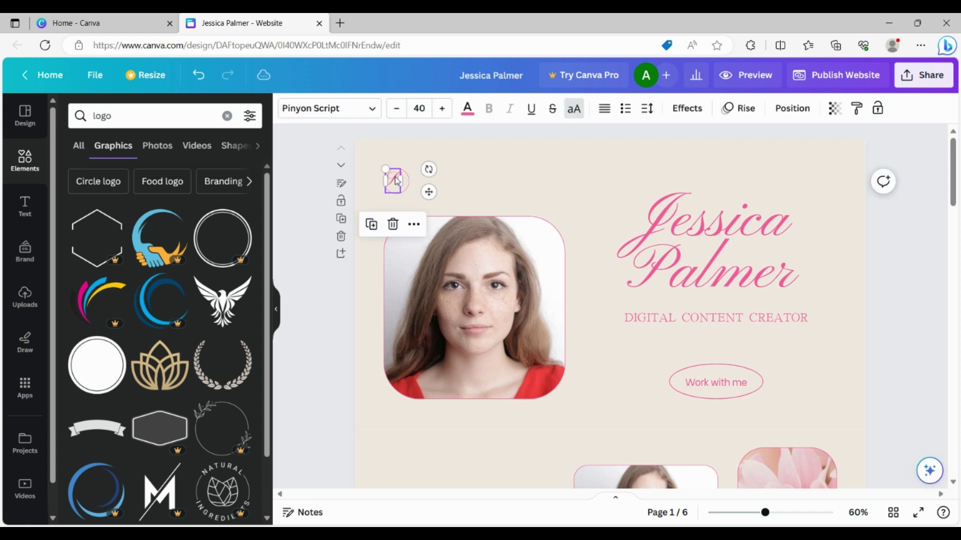
click(394, 227)
click(396, 194)
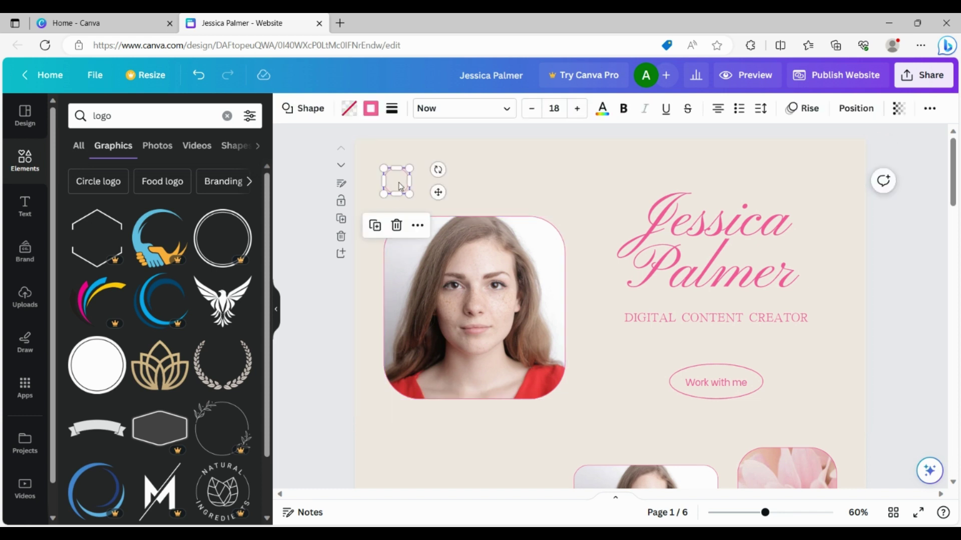
click(396, 227)
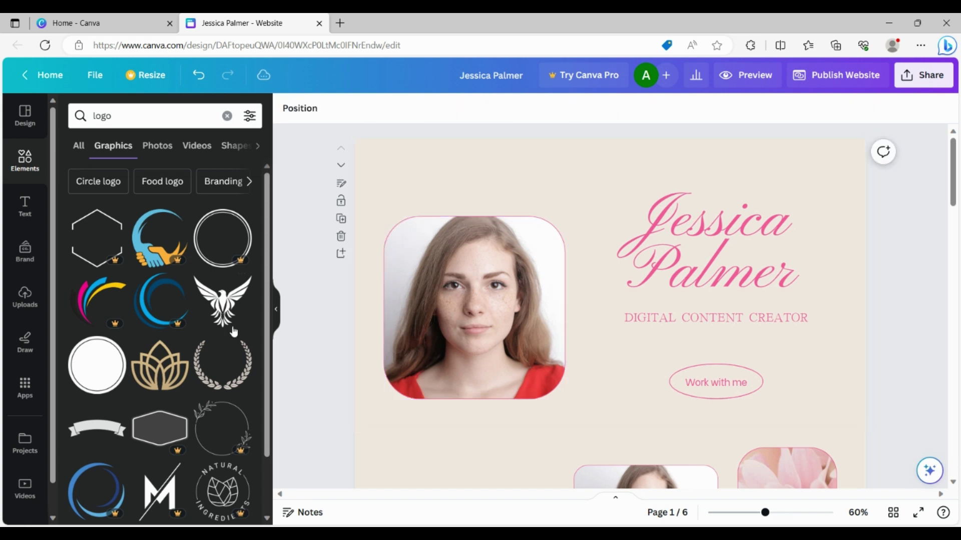
Add the gold lotus graphic to the first page and shrink it to fit just above the portrait photo's left side.
click(166, 364)
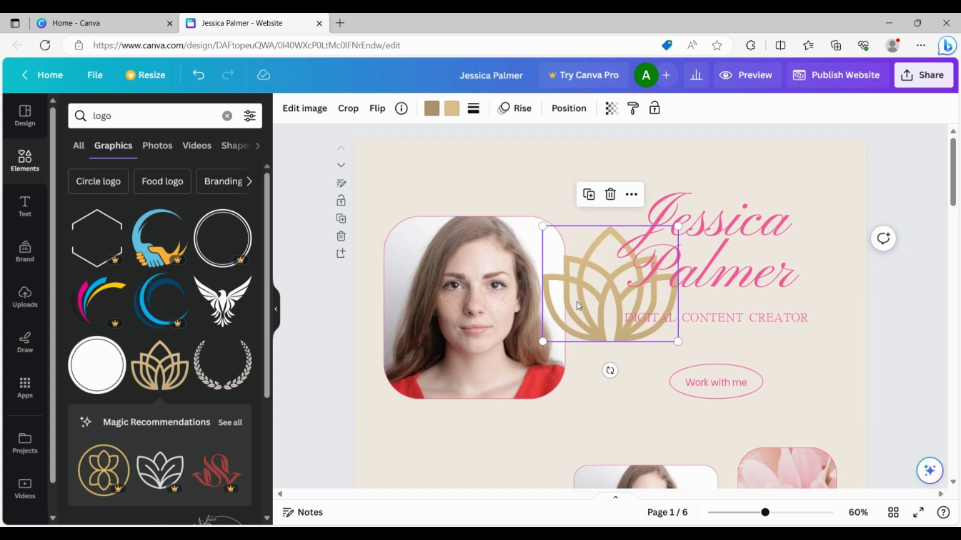
drag(578, 306, 406, 189)
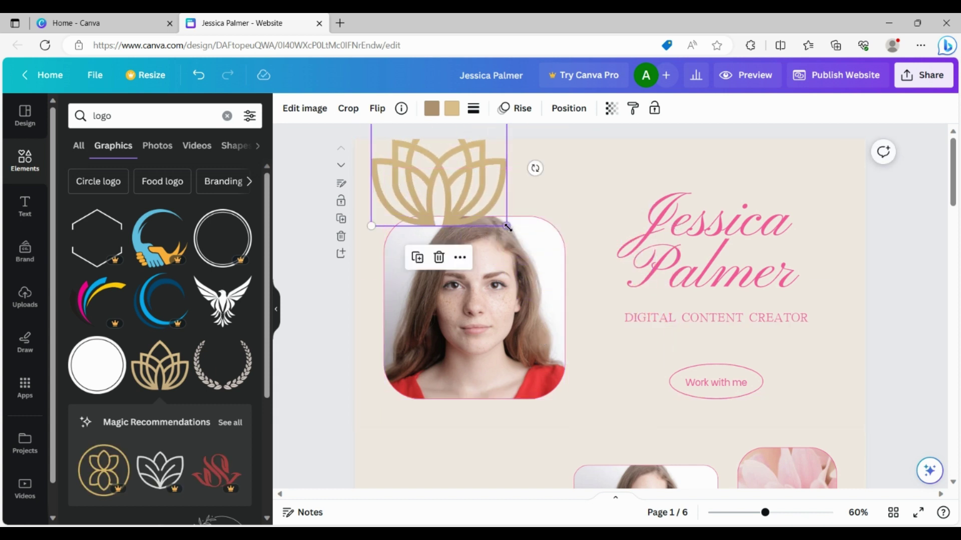
drag(507, 227, 441, 187)
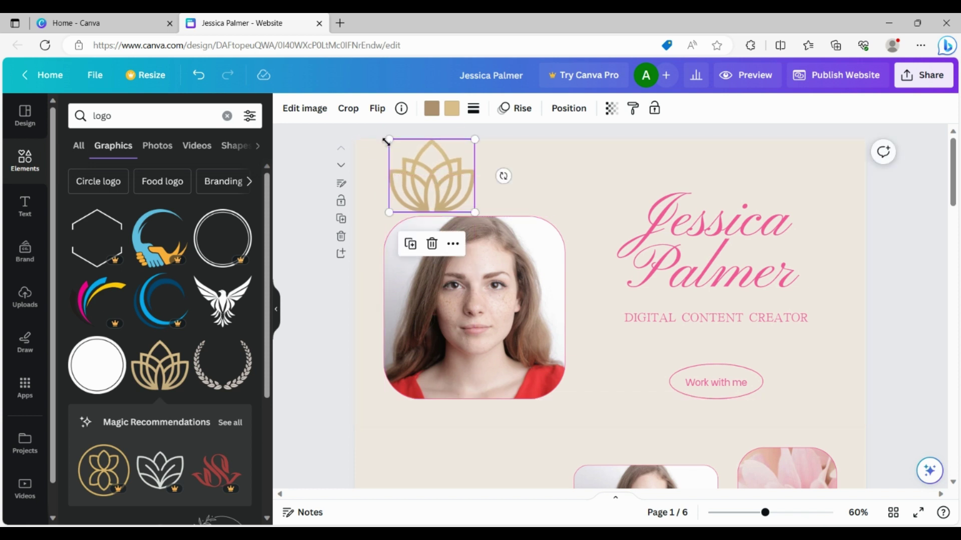
drag(391, 138, 429, 181)
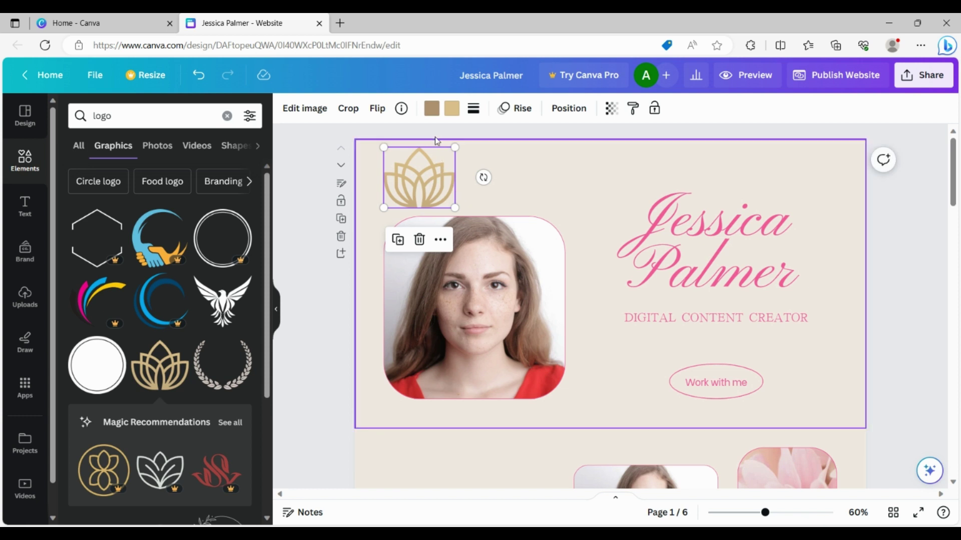
Recolor the lotus logo's light gold part with the pink from the document colors.
click(453, 112)
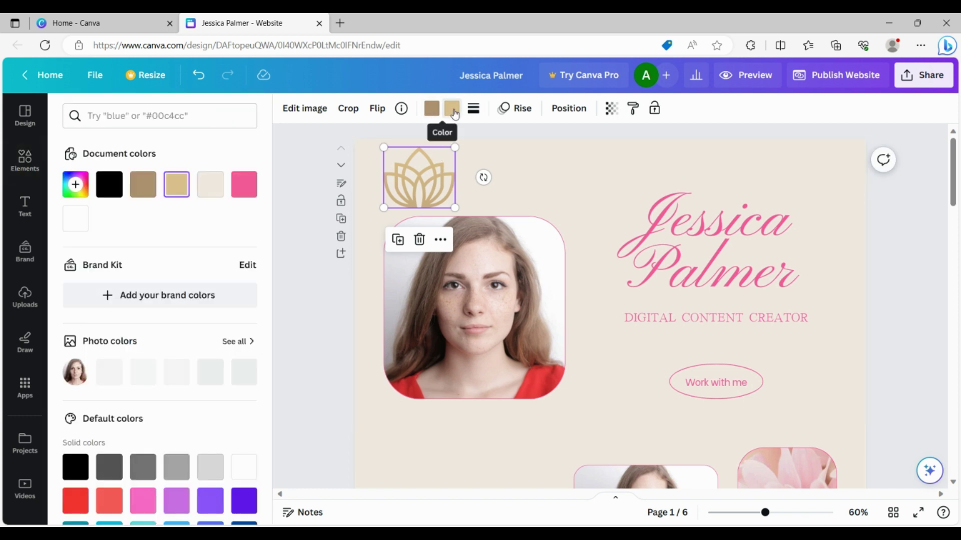
click(244, 187)
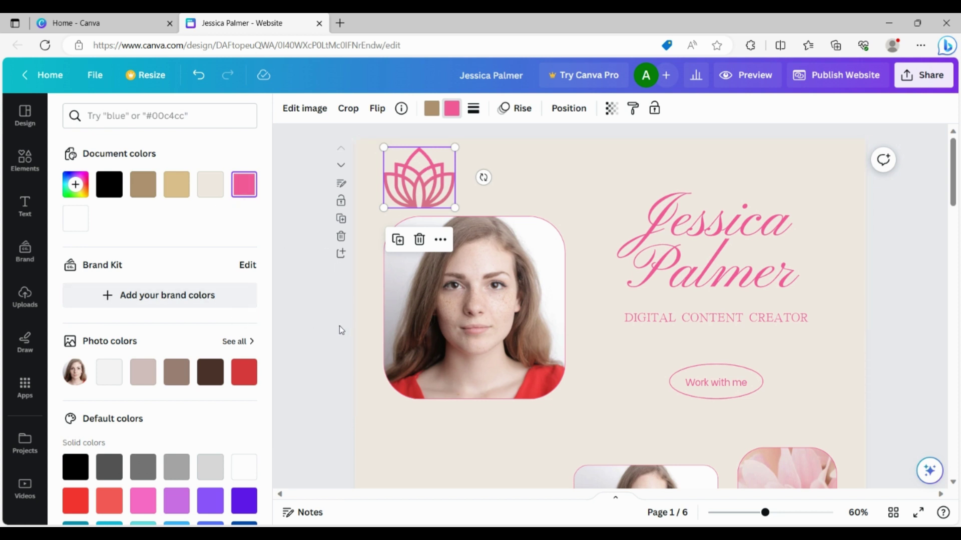
key(Escape)
key(Escape)
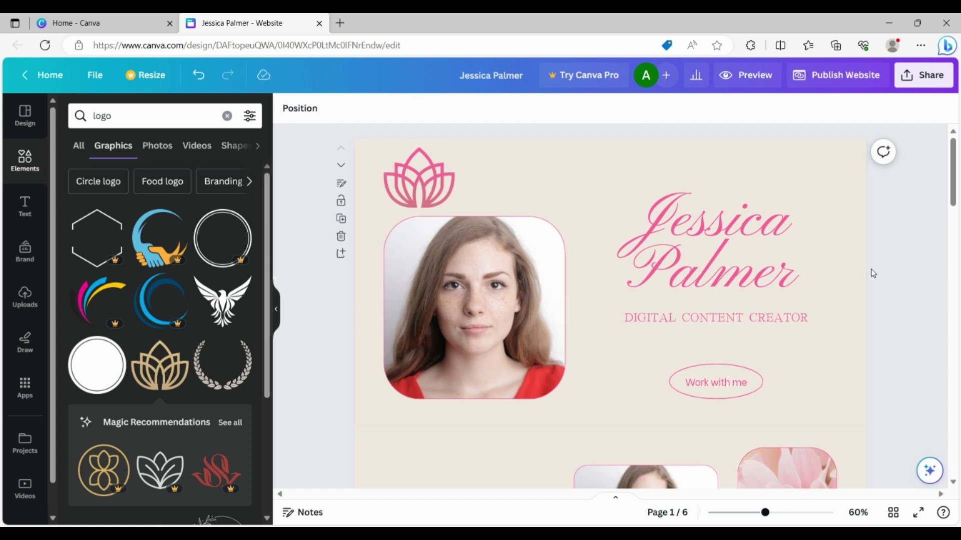
Review the remaining website pages, from the introduction through What I Do, Brand Partners and Testimonials to the contact page.
scroll(874, 274, down, 3)
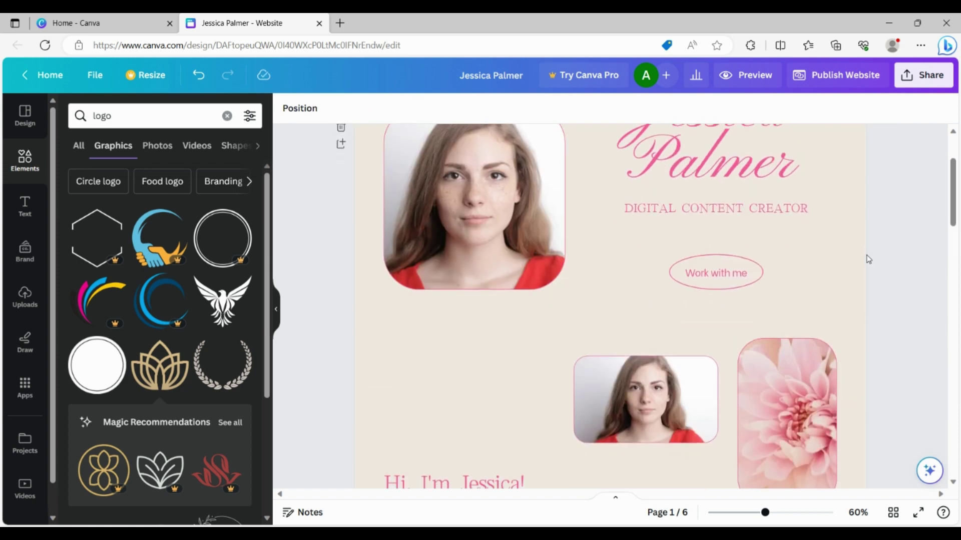
scroll(868, 259, down, 6)
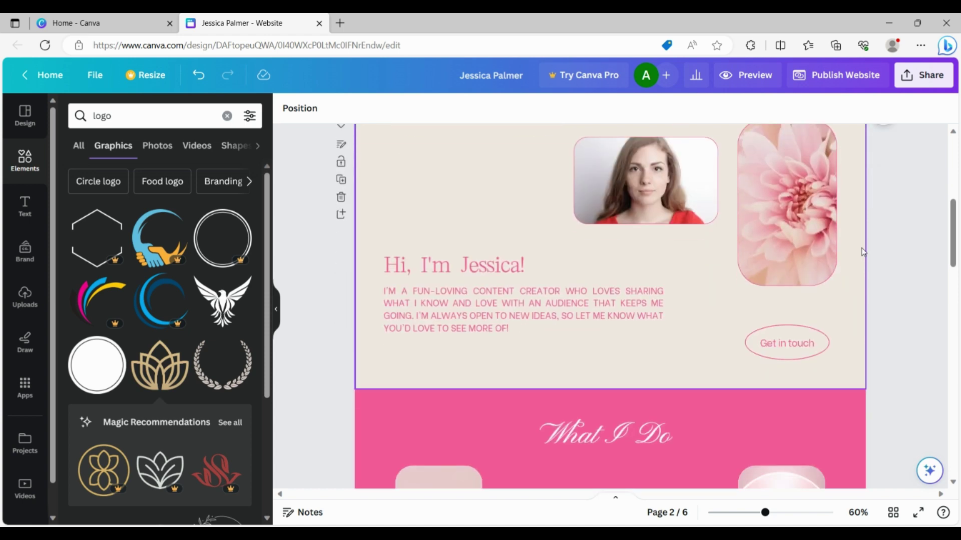
scroll(863, 252, down, 2)
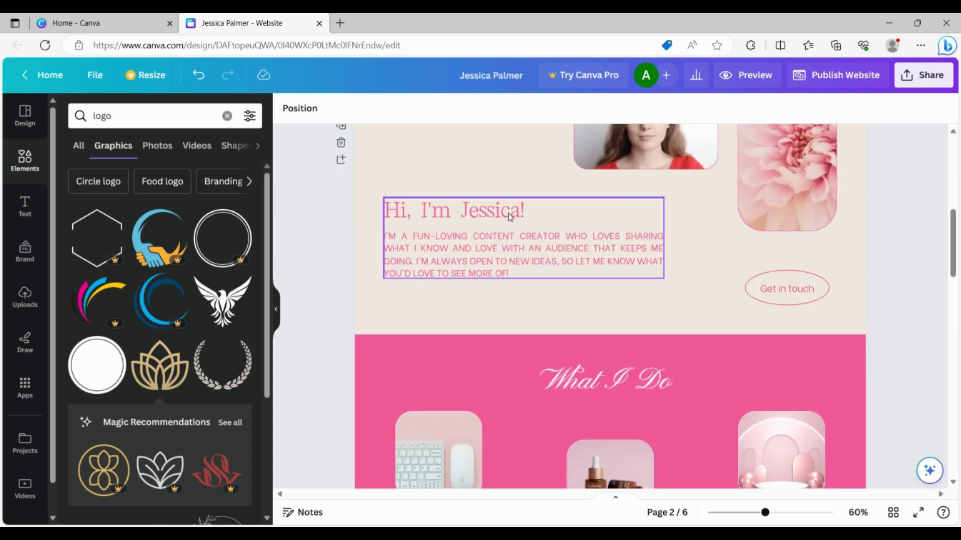
scroll(523, 235, down, 5)
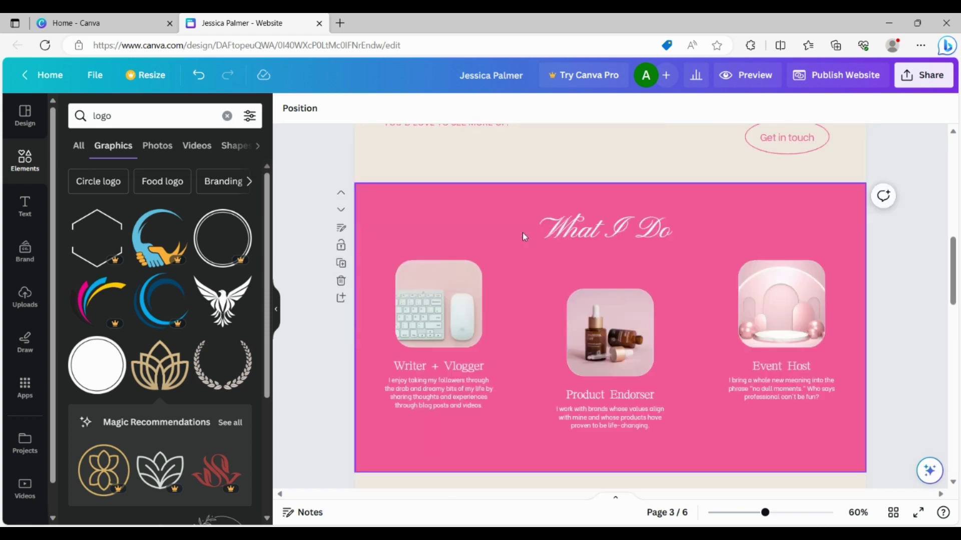
scroll(523, 235, down, 2)
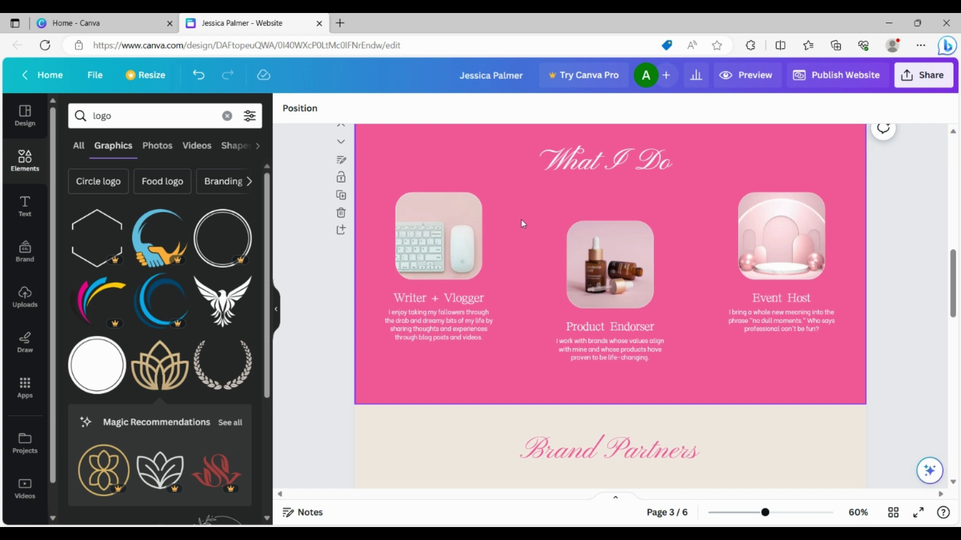
scroll(521, 222, down, 5)
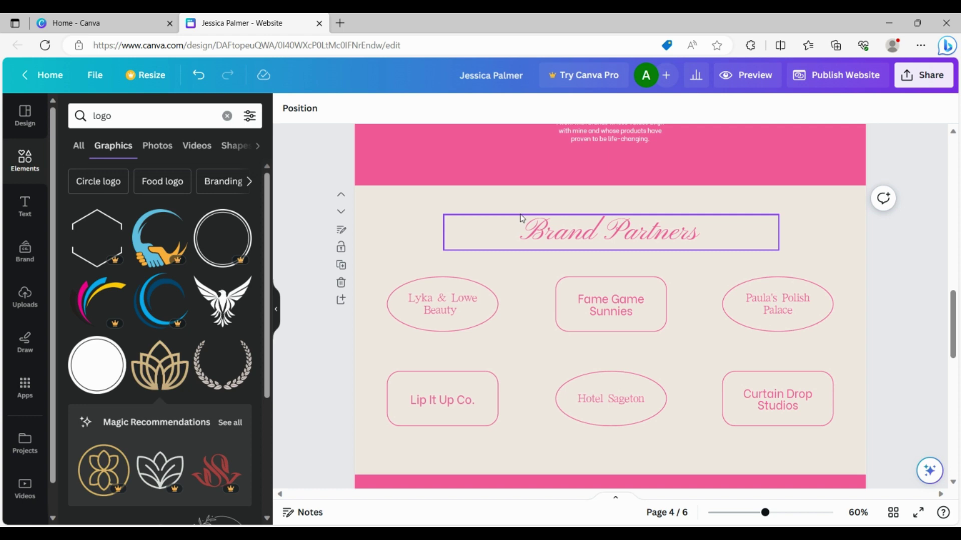
scroll(538, 300, down, 5)
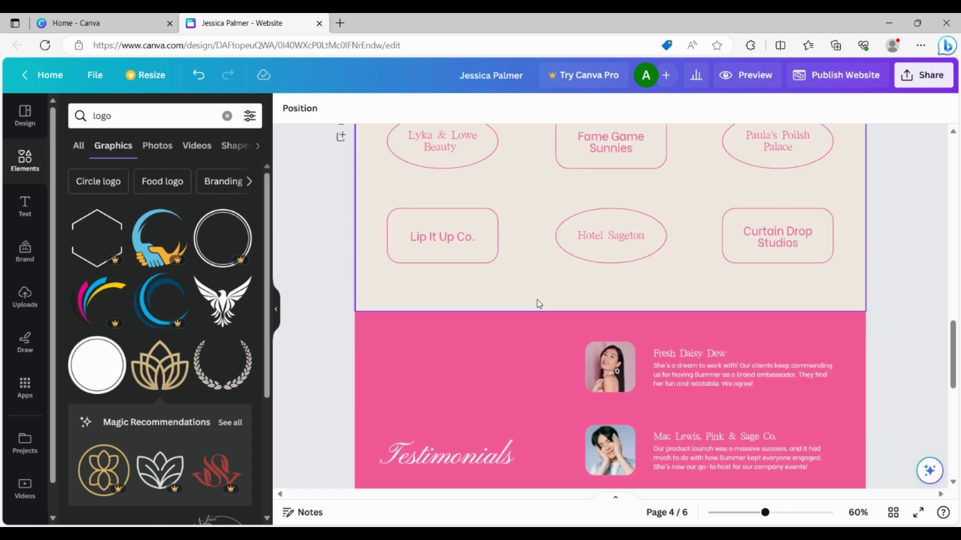
scroll(538, 299, down, 3)
scroll(537, 299, down, 2)
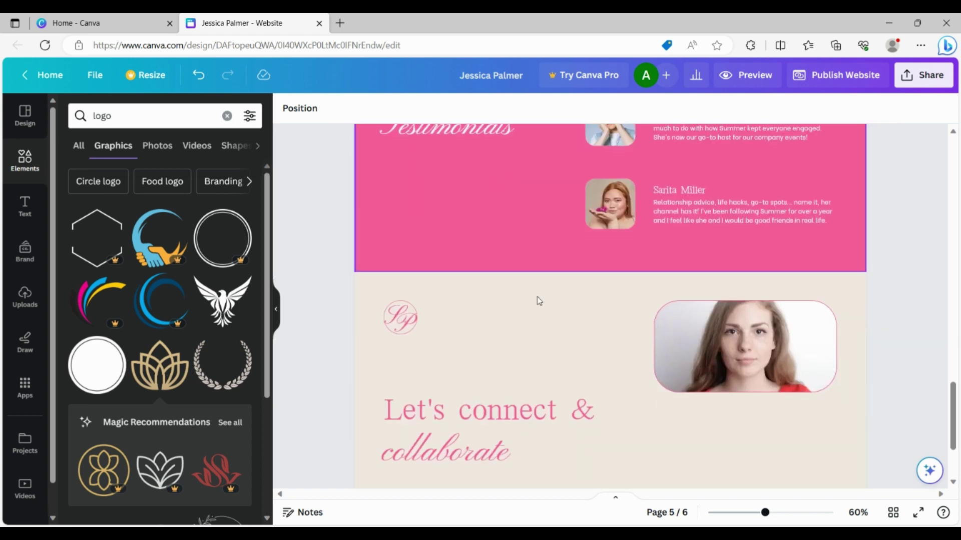
scroll(538, 299, down, 3)
scroll(538, 298, down, 1)
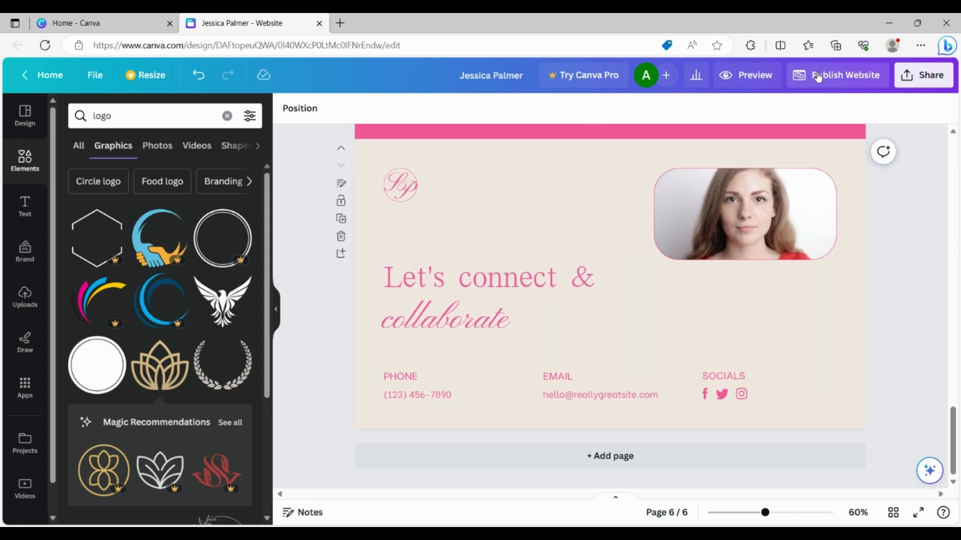
Preview the website in desktop view and examine every section from the header to the contact details.
click(748, 76)
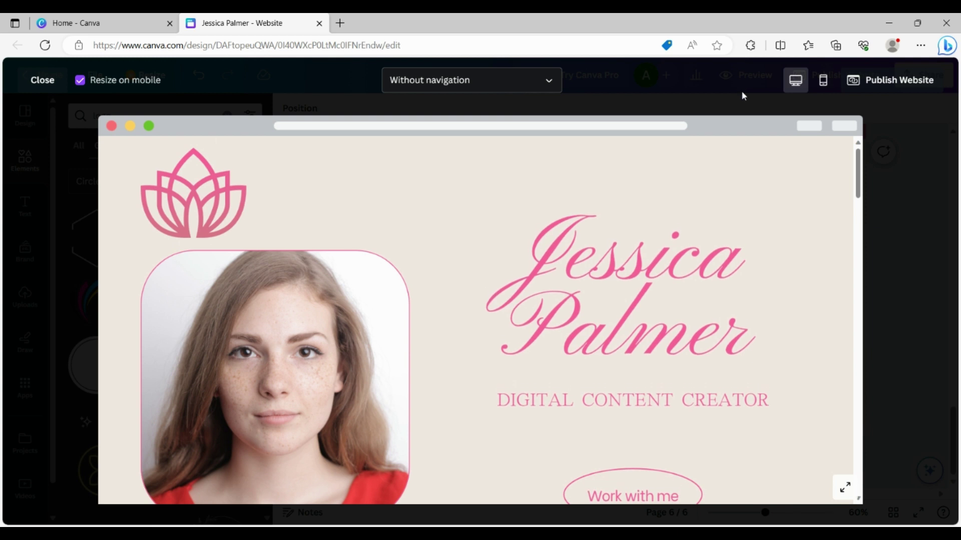
scroll(735, 193, down, 1)
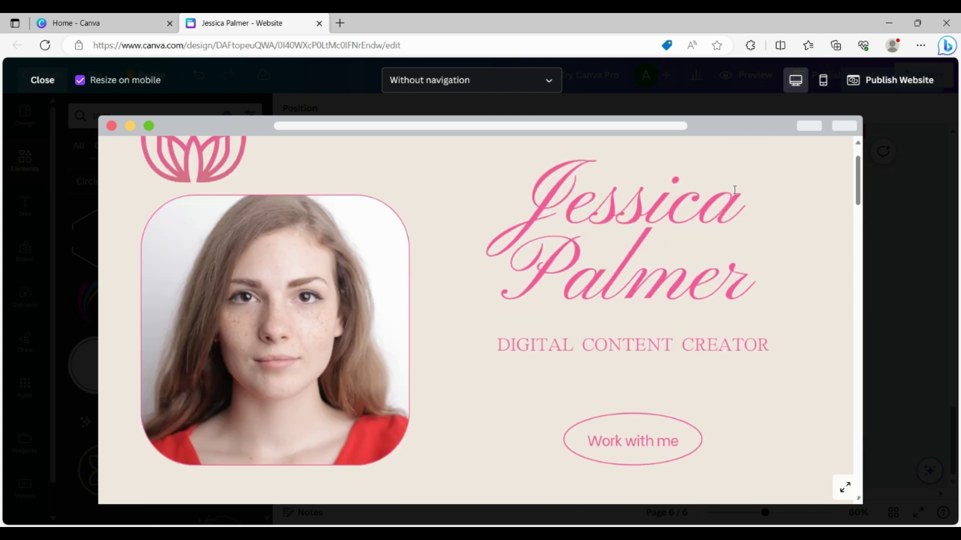
scroll(735, 190, down, 5)
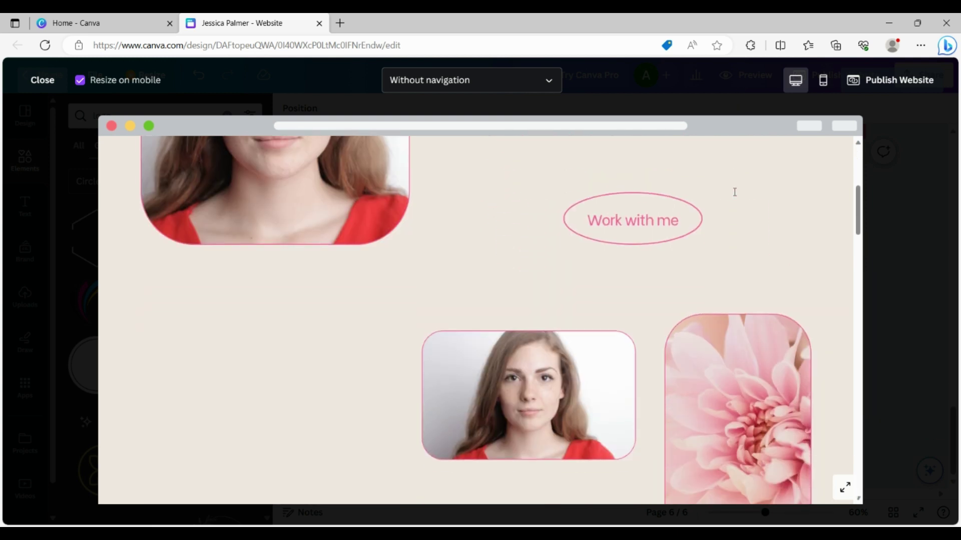
scroll(735, 193, down, 3)
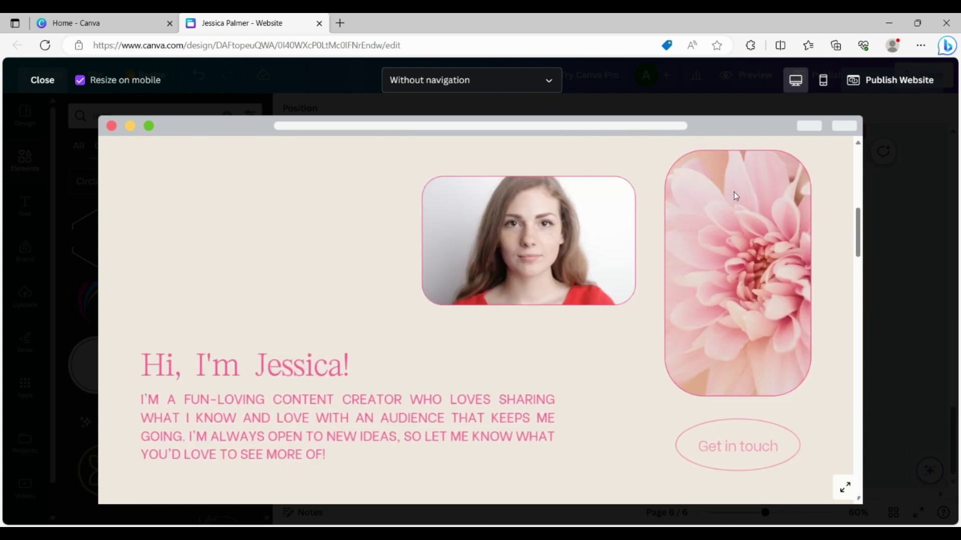
scroll(735, 195, down, 7)
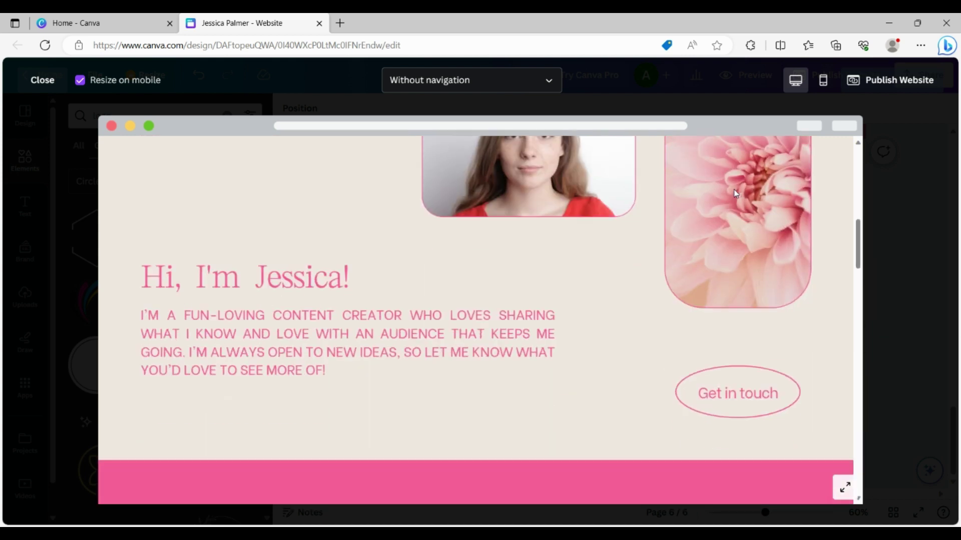
scroll(735, 193, down, 6)
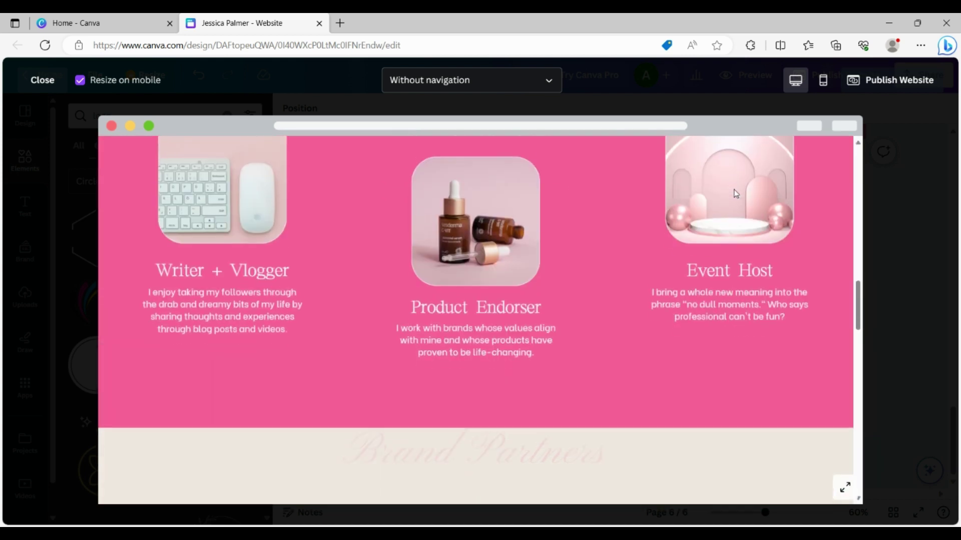
scroll(735, 193, down, 8)
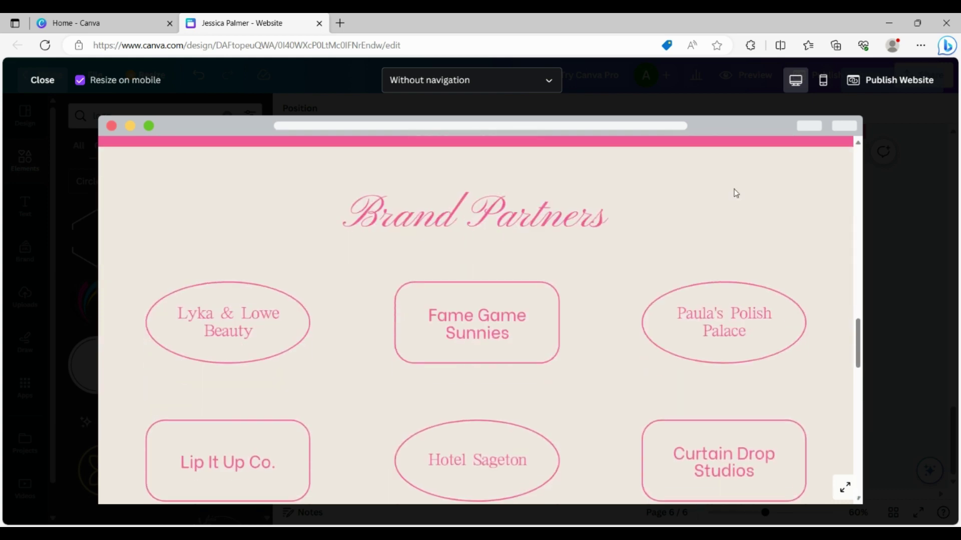
scroll(735, 193, down, 7)
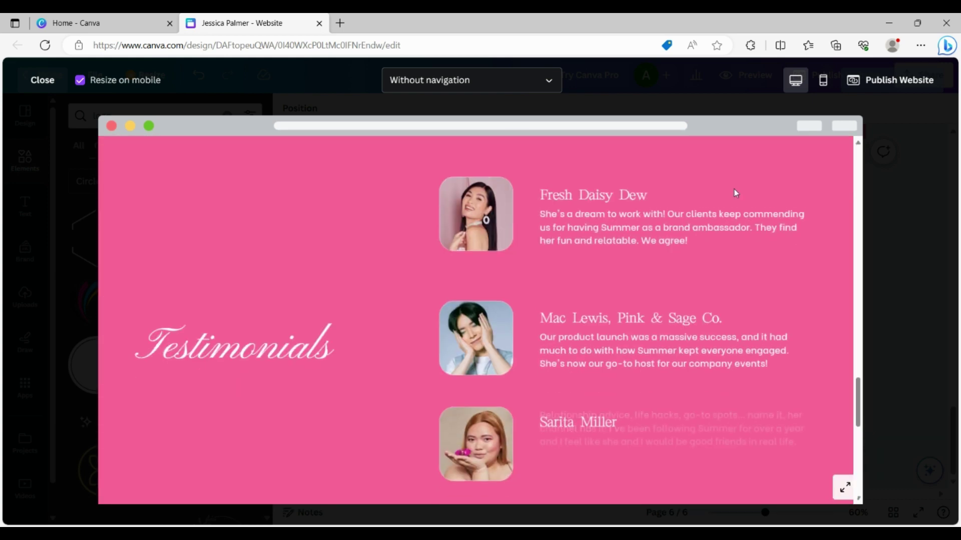
scroll(734, 189, down, 4)
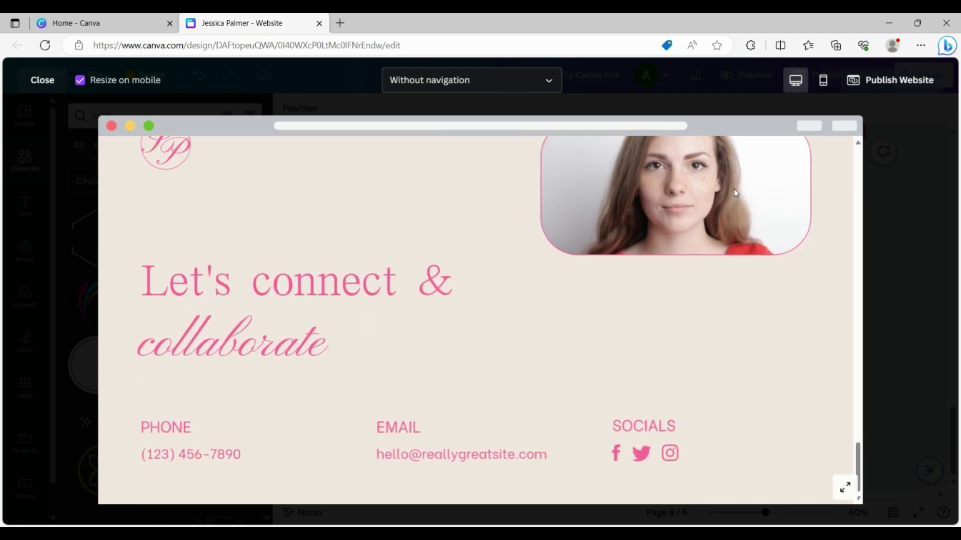
scroll(736, 194, up, 10)
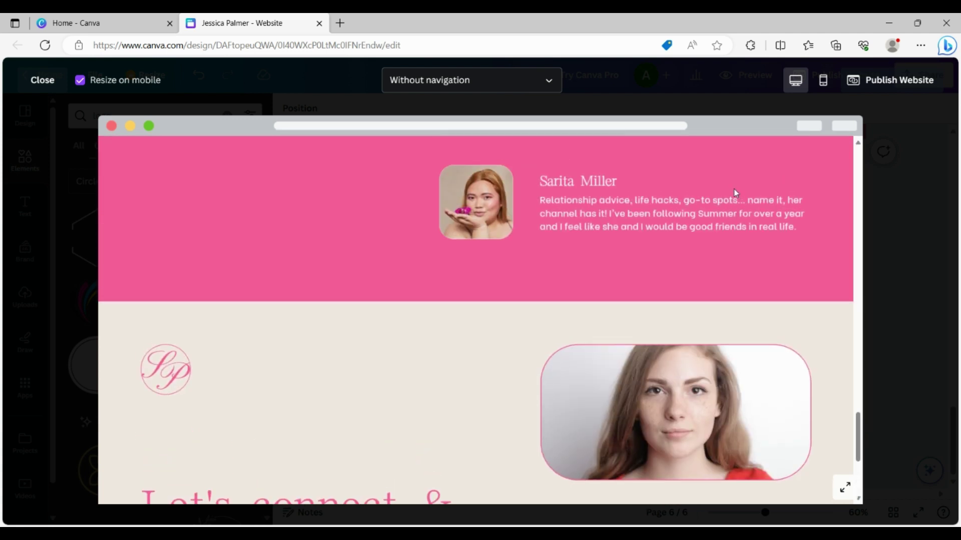
Return to the header of the desktop preview, and examine the website in mobile view from the header to the contact details.
scroll(736, 193, up, 10)
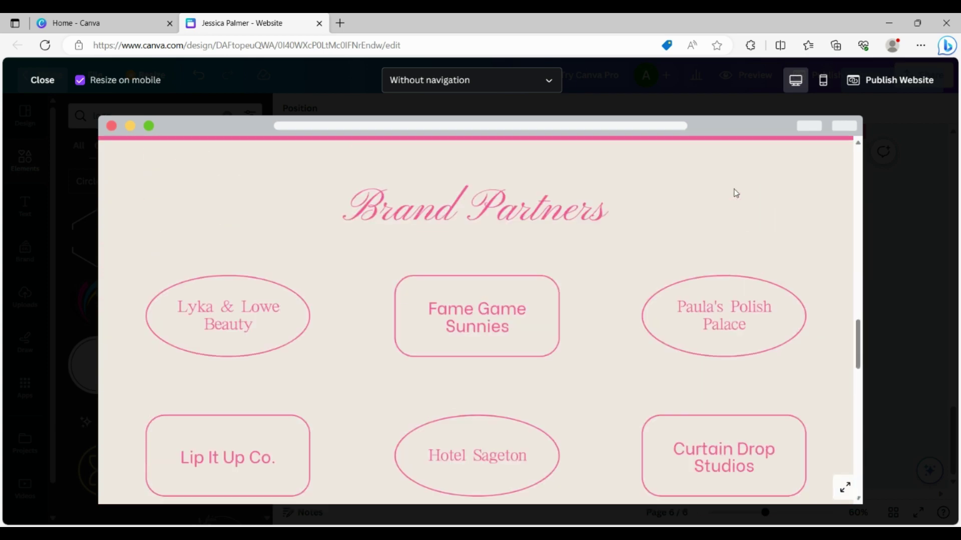
scroll(736, 193, up, 10)
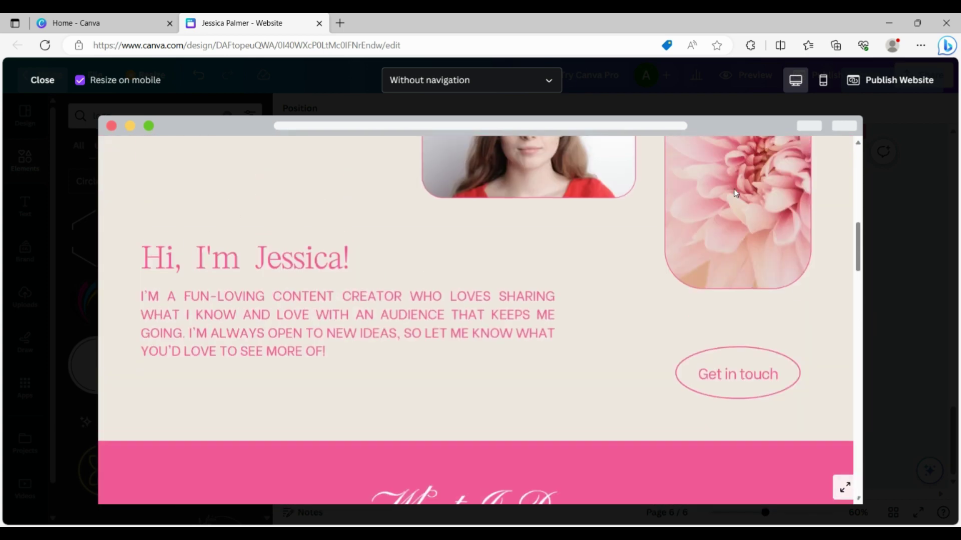
scroll(736, 193, up, 5)
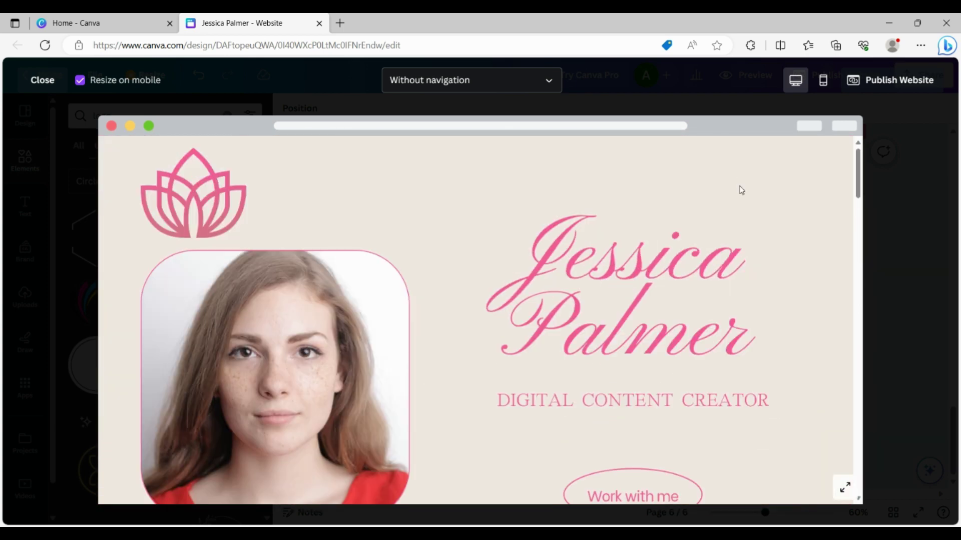
click(824, 81)
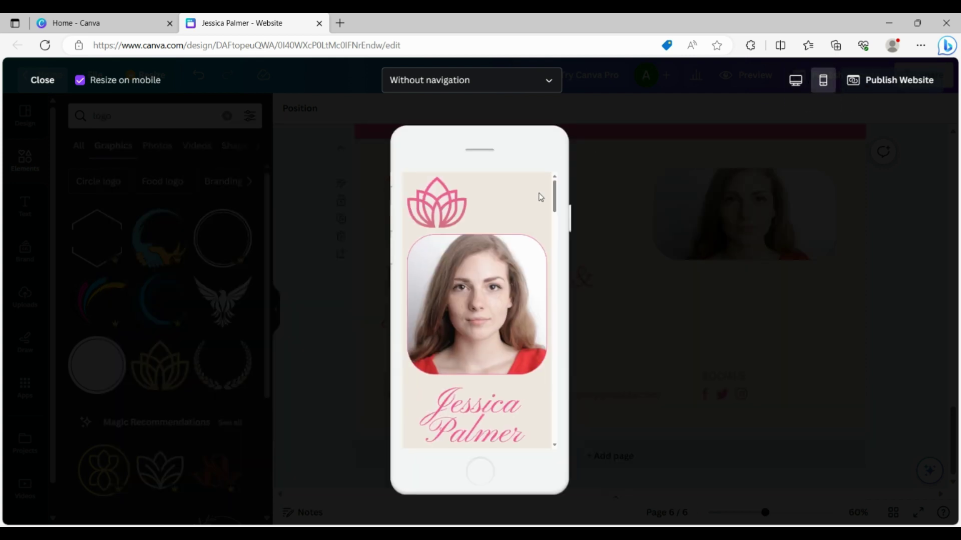
scroll(540, 197, down, 3)
scroll(542, 196, down, 8)
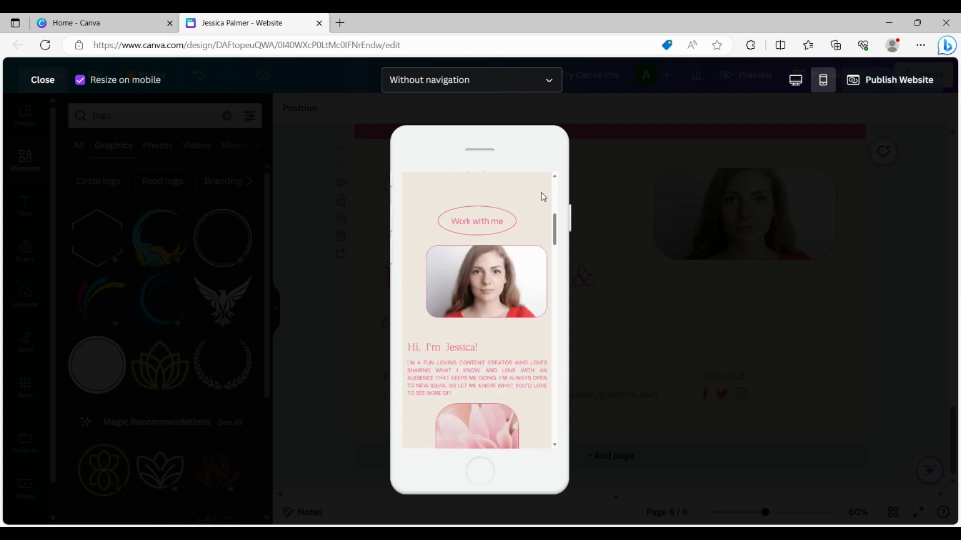
scroll(543, 193, down, 10)
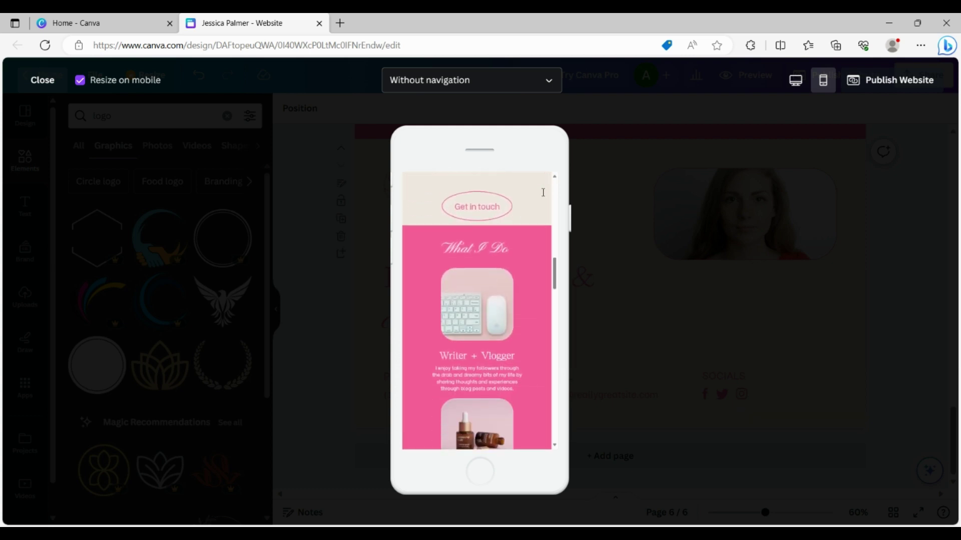
scroll(545, 196, down, 10)
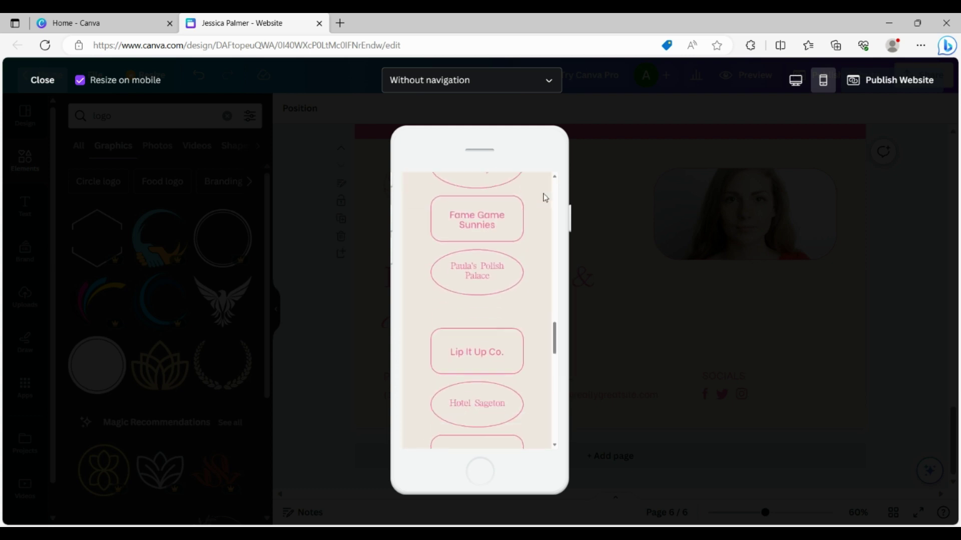
scroll(545, 199, down, 10)
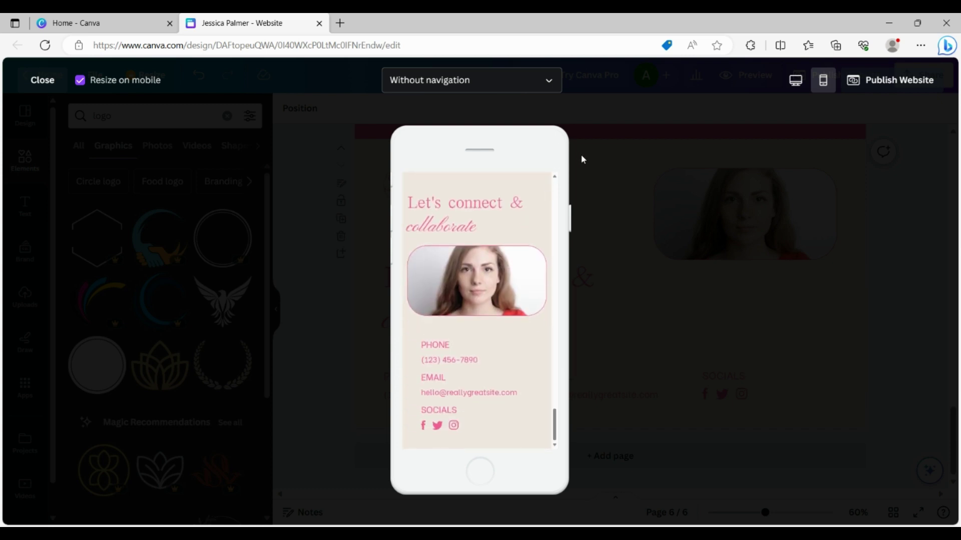
Close the preview and open the website publishing options to review the free, purchased and existing domain choices.
click(45, 80)
click(846, 76)
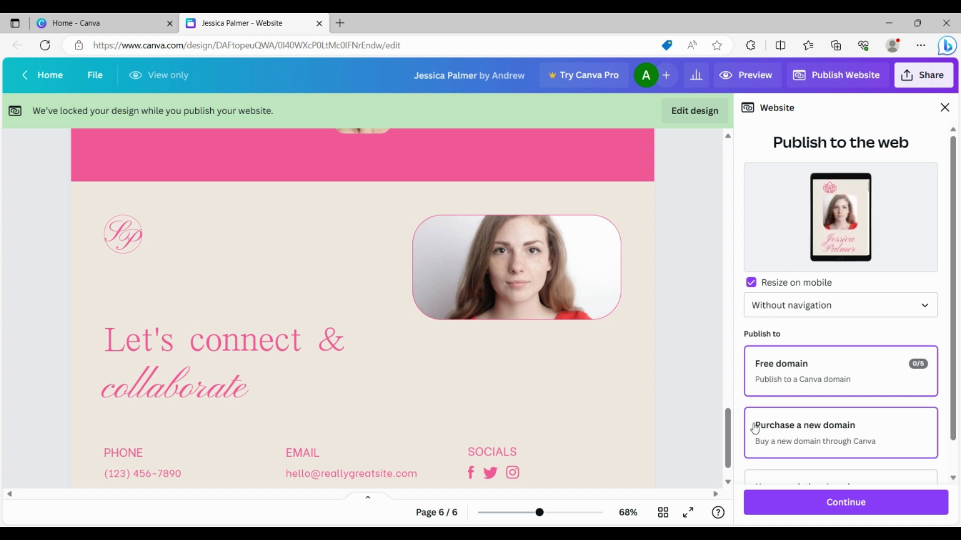
scroll(865, 439, down, 1)
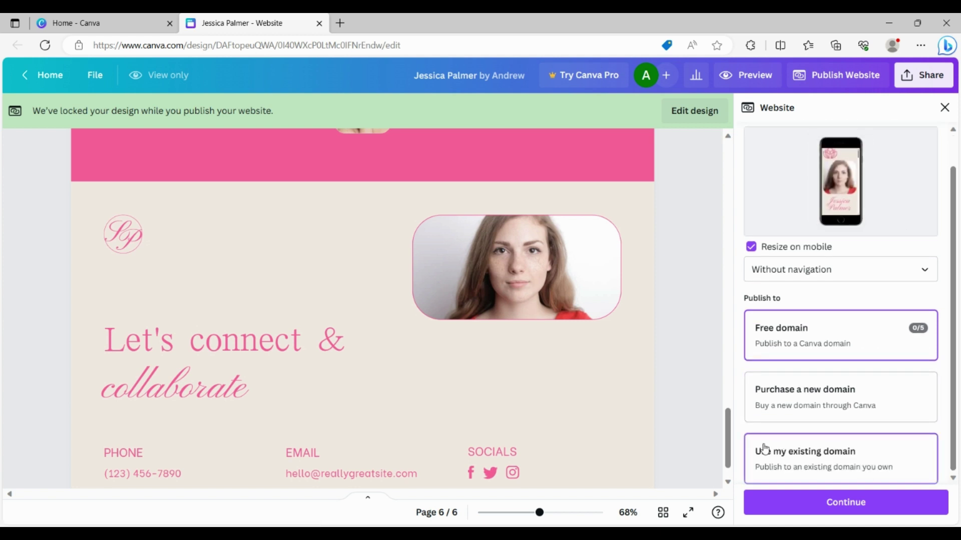
Preview the website again in desktop view, expanded to full size, and examine it down to the contact section and back to the header.
click(749, 74)
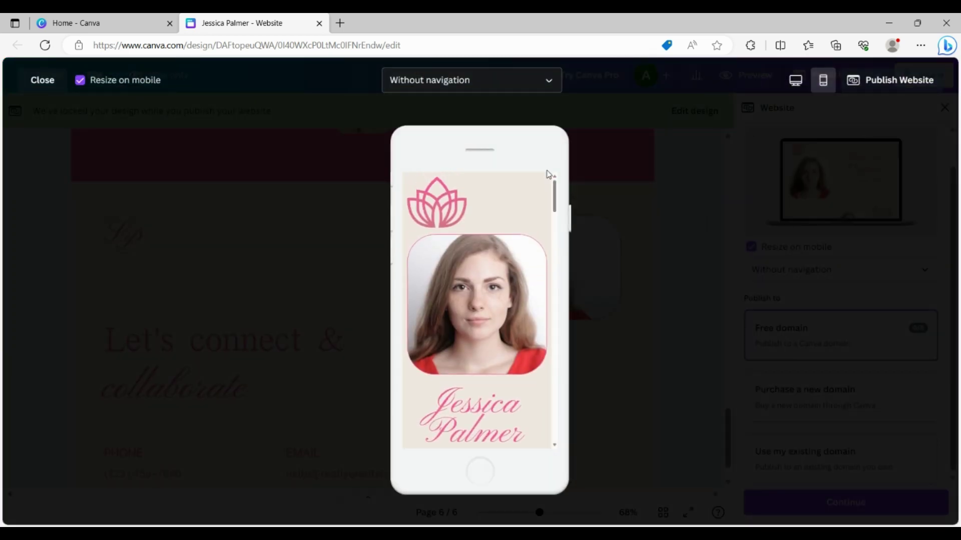
click(795, 80)
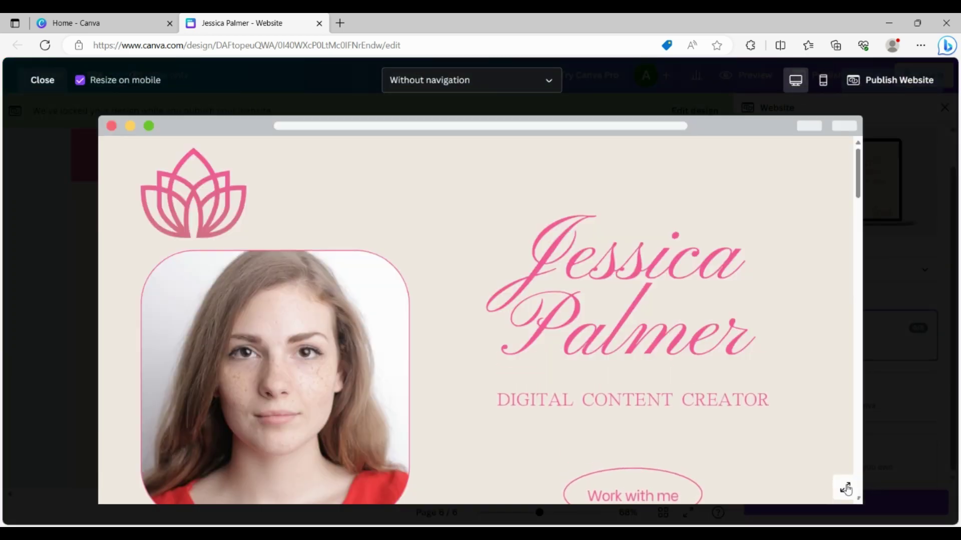
scroll(785, 371, down, 8)
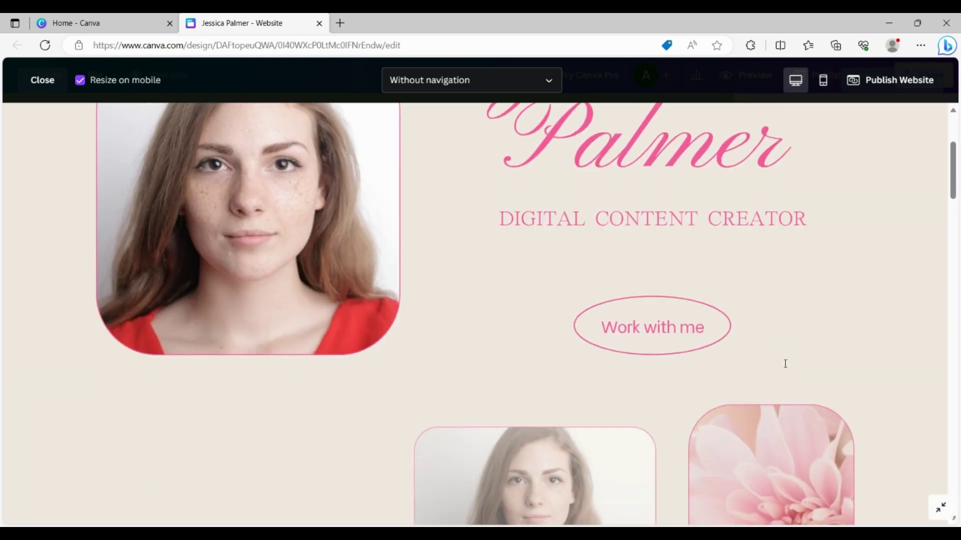
scroll(785, 366, down, 14)
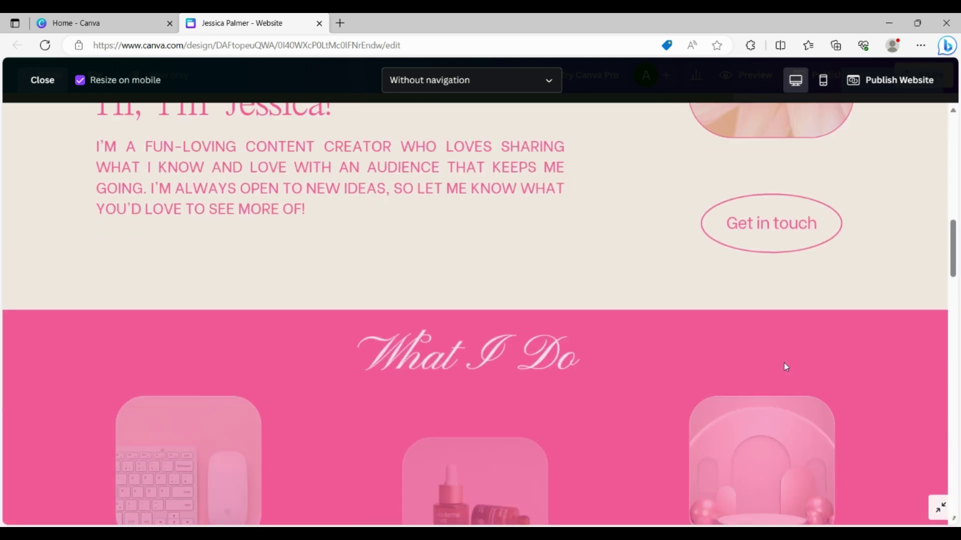
scroll(784, 367, down, 20)
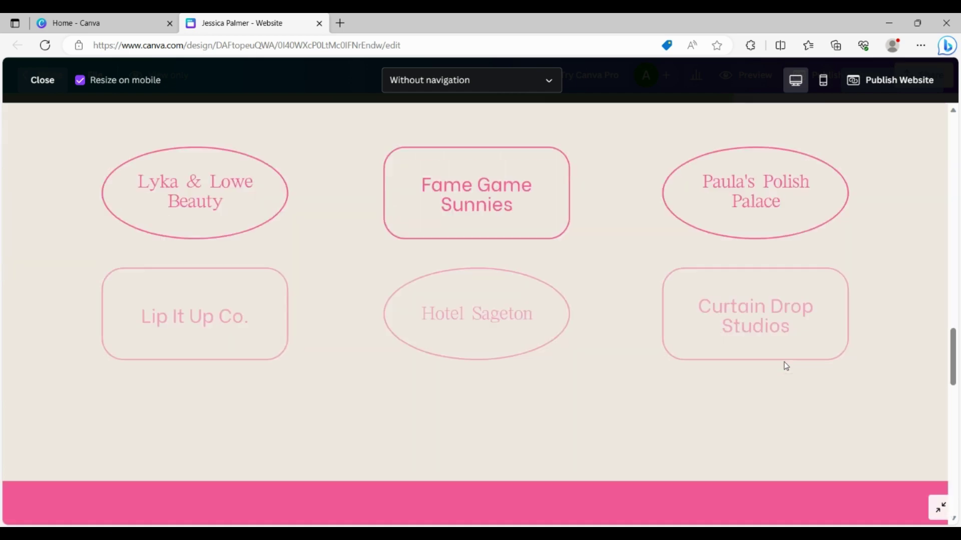
scroll(784, 362, down, 10)
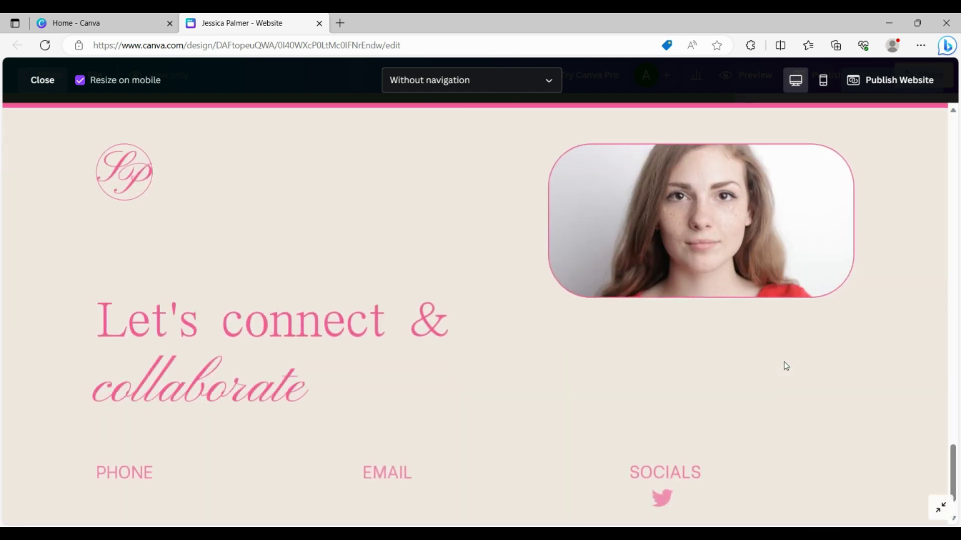
scroll(784, 363, up, 20)
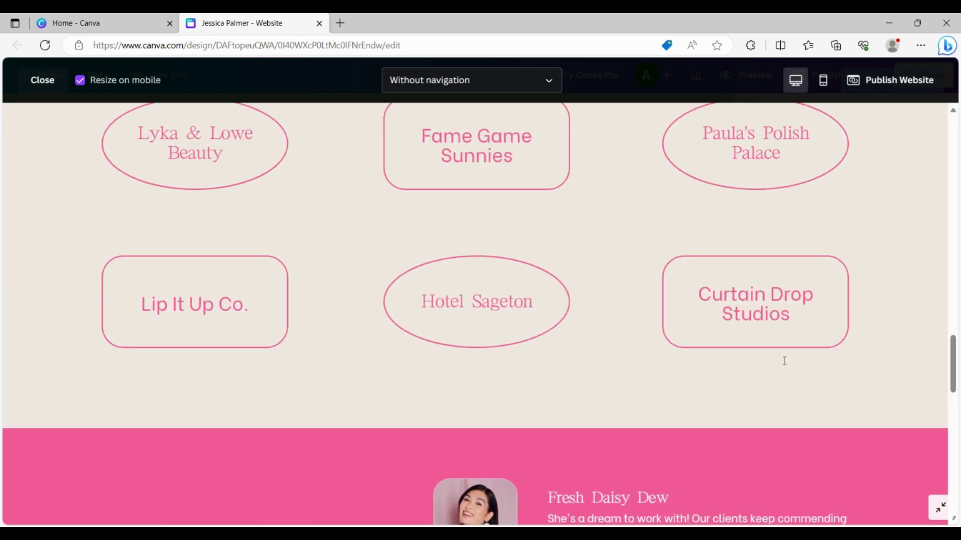
scroll(784, 362, up, 15)
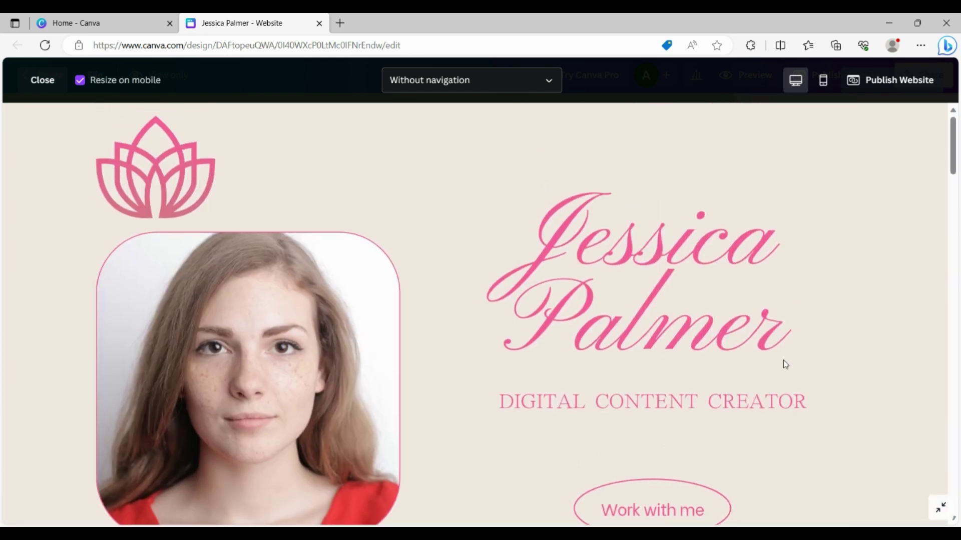